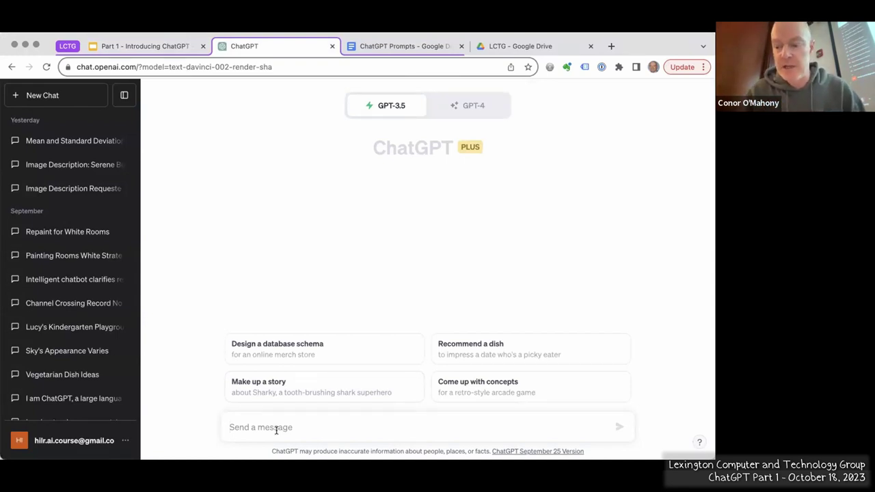
Send the prompt "tell me a joke" in the new GPT-3.5 chat.
type("tel")
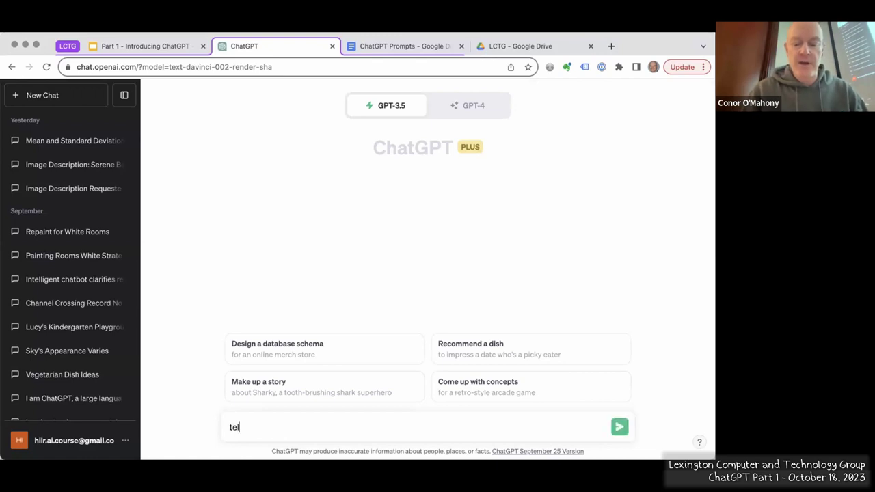
type("l me a joke")
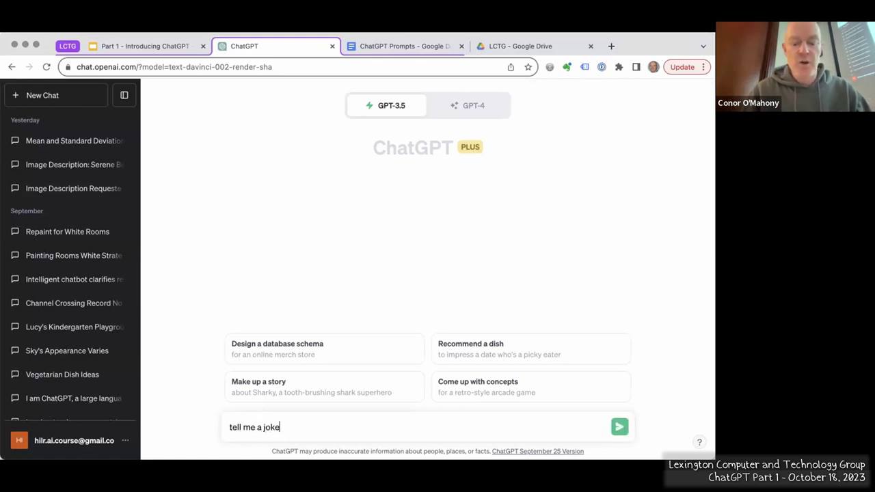
key("Return")
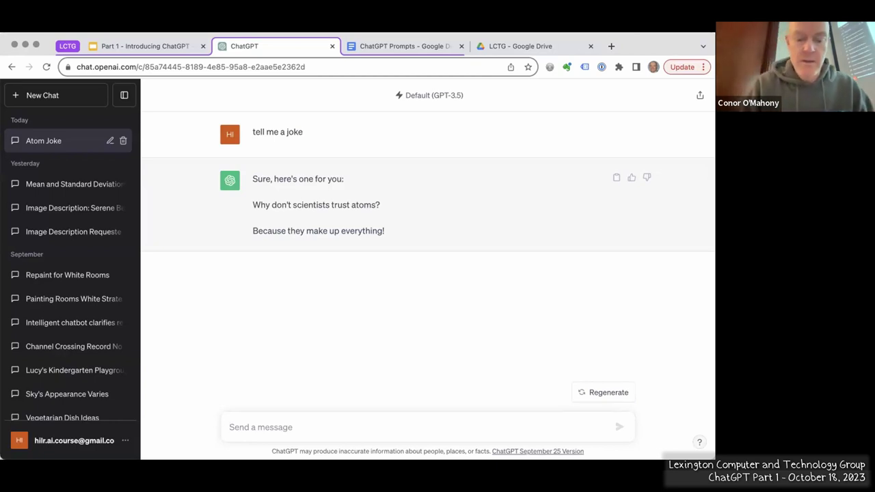
type("tell me another")
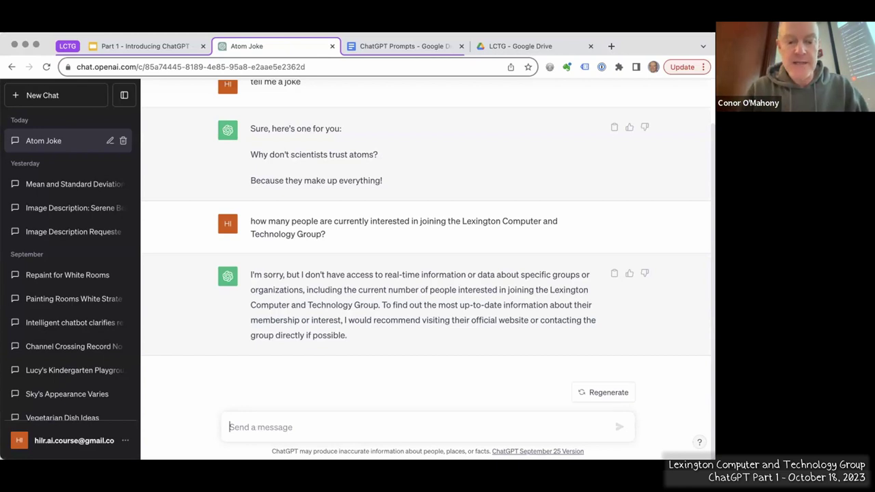
Send the prompt "Give me a list of 5 vegetarian dishes" in the same chat.
type("Give")
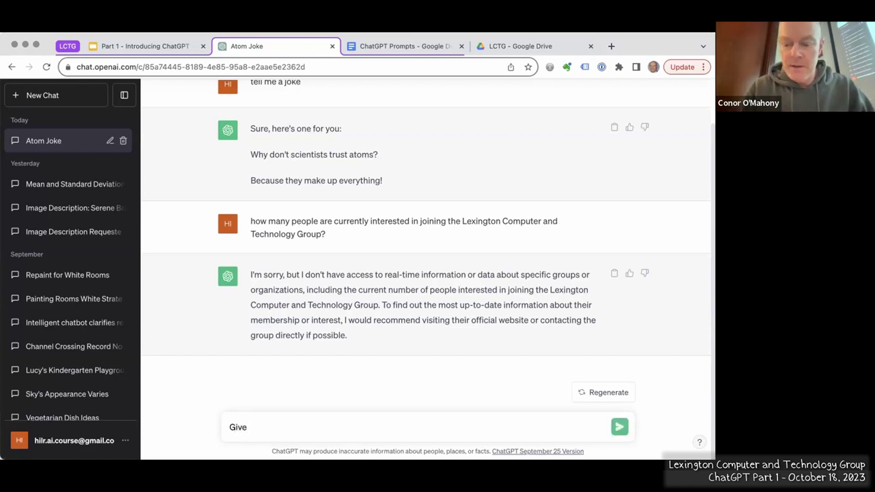
type(" me a list o")
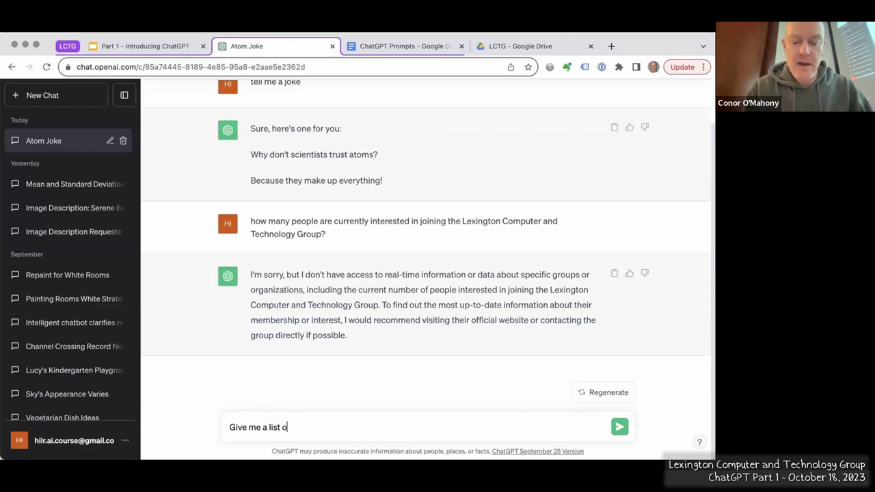
type("f 5 vege")
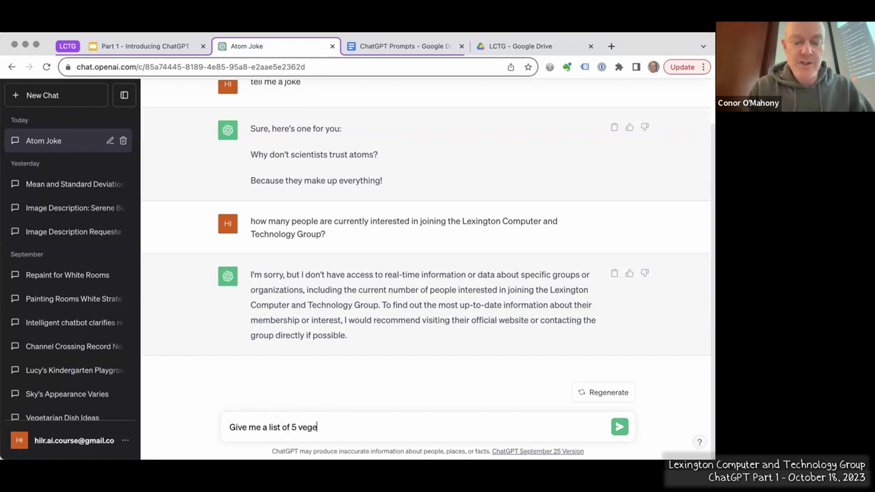
type("tarian dishes")
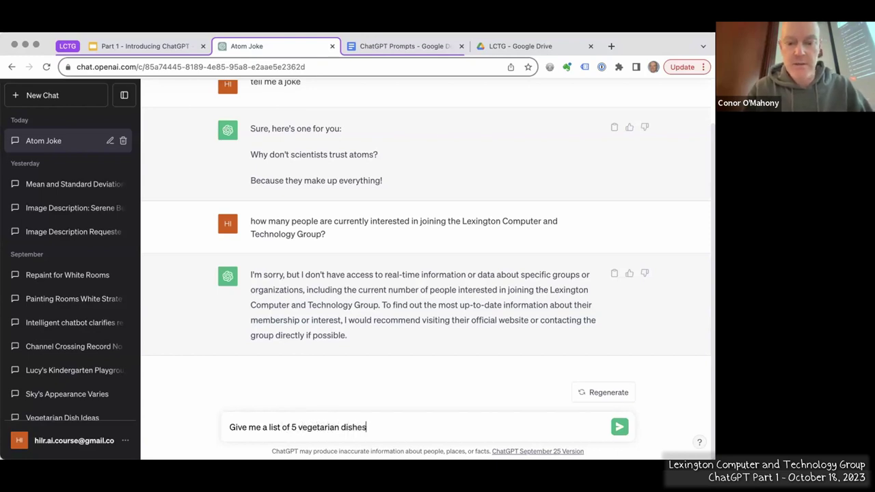
key("Return")
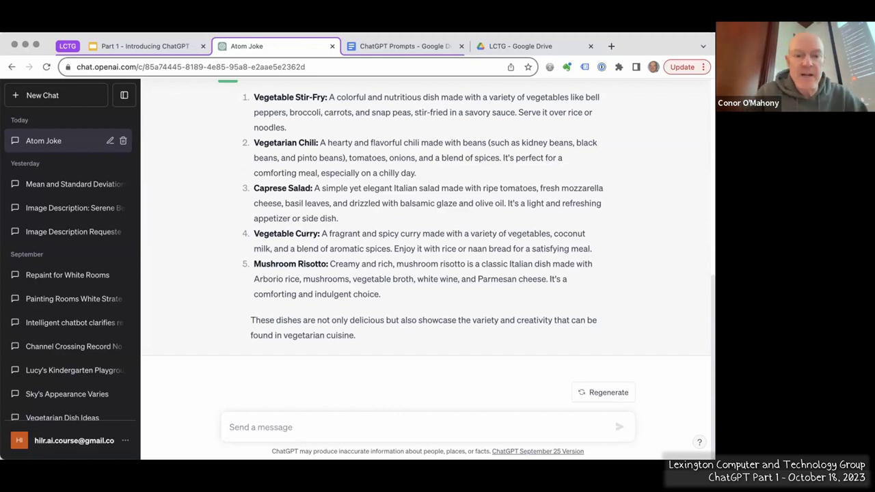
Review the vegetarian dishes and their descriptions in the latest answer.
scroll(319, 289, "up", 1)
scroll(320, 289, "up", 2)
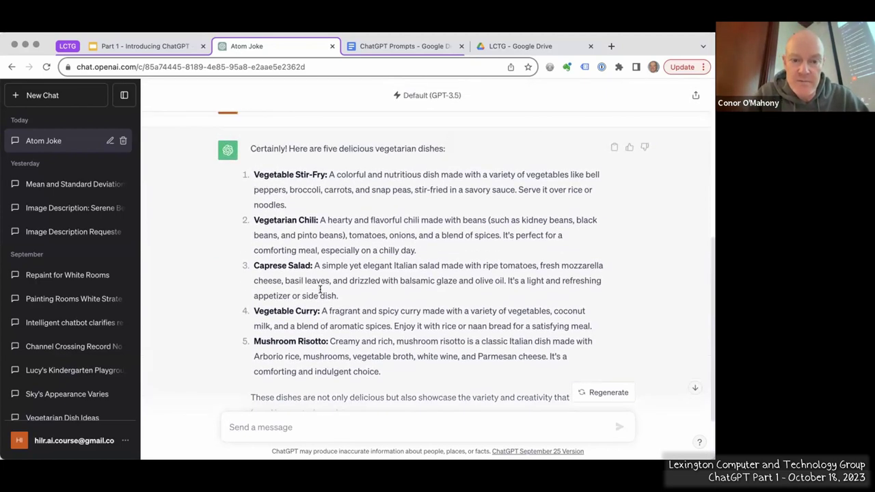
scroll(320, 289, "down", 1)
scroll(320, 289, "down", 1)
scroll(320, 289, "down", 1)
scroll(320, 290, "down", 1)
scroll(320, 290, "down", 2)
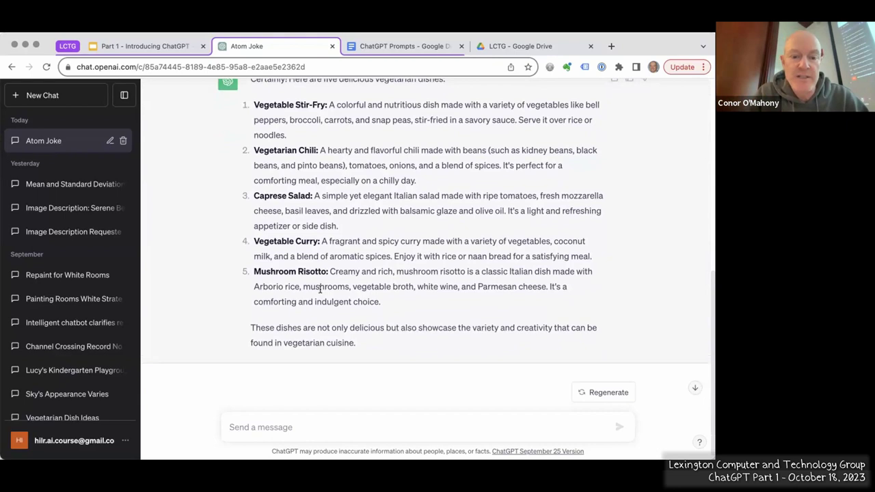
scroll(320, 289, "down", 1)
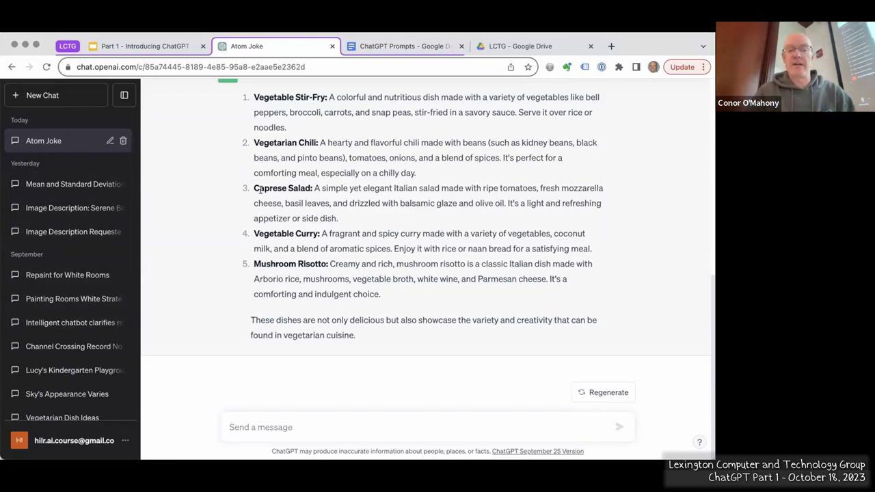
scroll(260, 191, "up", 1)
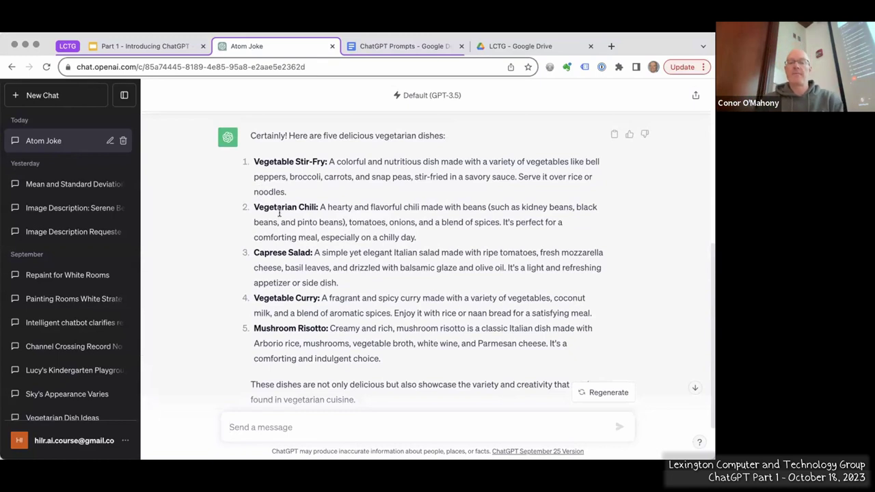
scroll(374, 313, "down", 2)
scroll(374, 313, "down", 2)
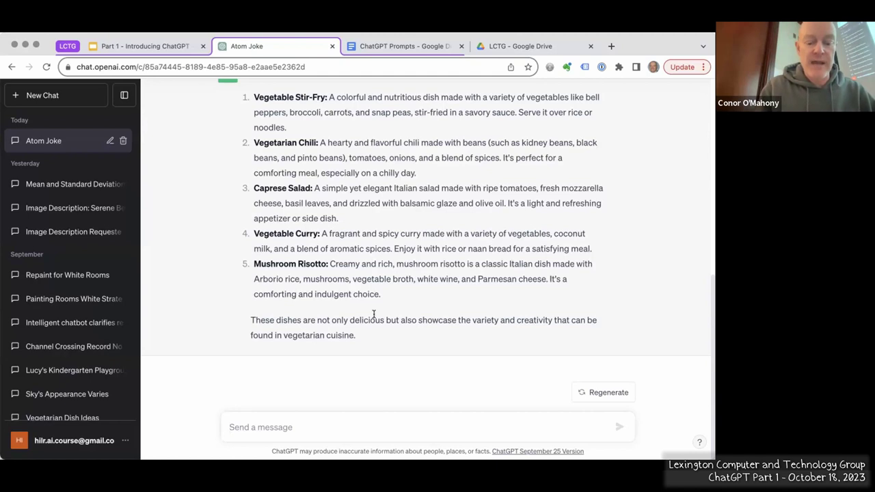
Send the follow-up prompt "can i have a shopping list for the first two items", with "shopping list" as two words.
type("can i have a shoppinglist for the first two items")
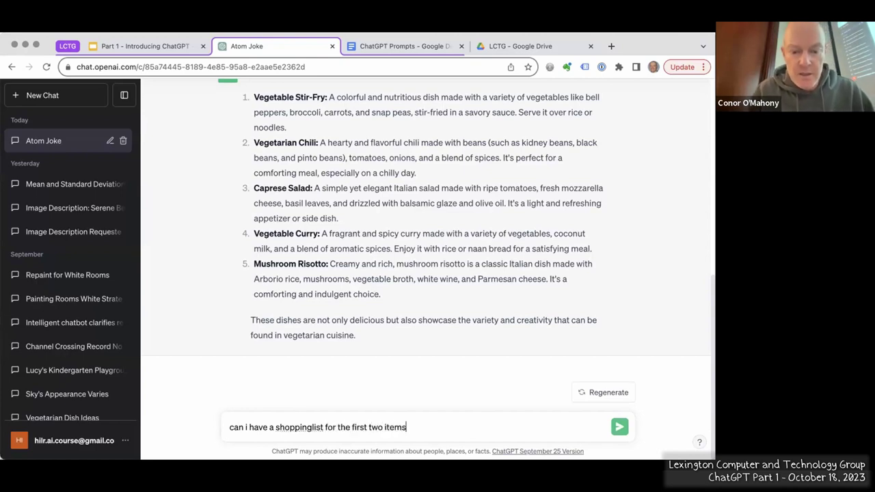
left_click(311, 428)
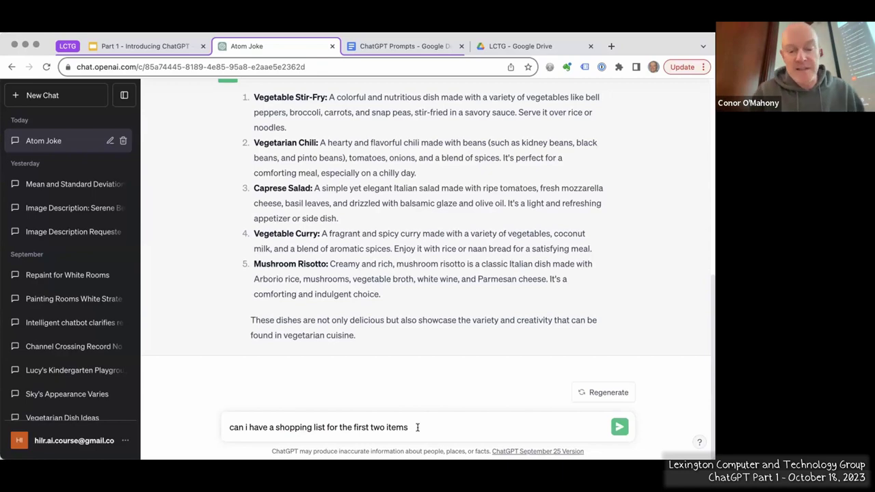
key("Return")
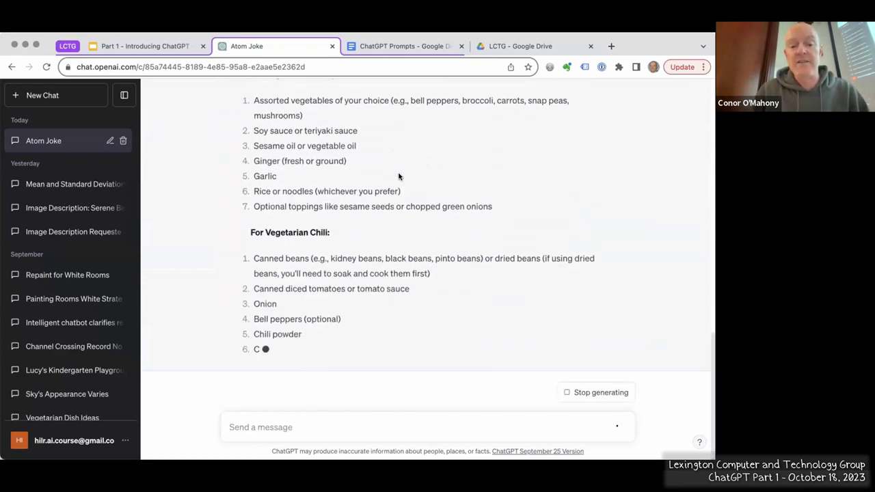
Compare the shopping list for the stir-fry and chili with the earlier list of vegetarian dishes.
scroll(398, 176, "up", 10)
scroll(398, 177, "up", 4)
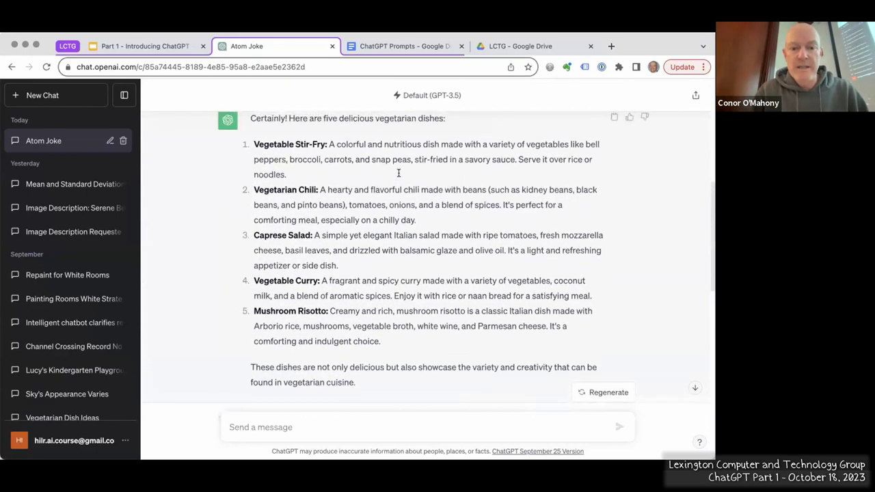
scroll(399, 174, "down", 10)
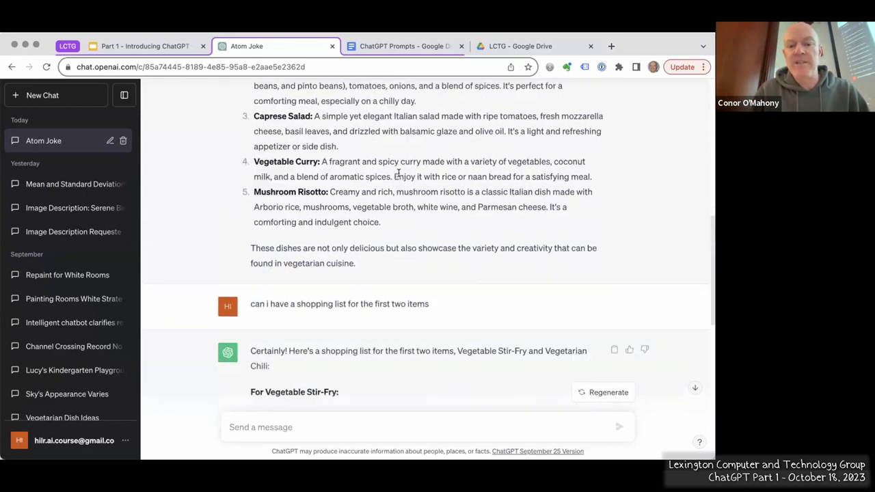
scroll(398, 176, "down", 1)
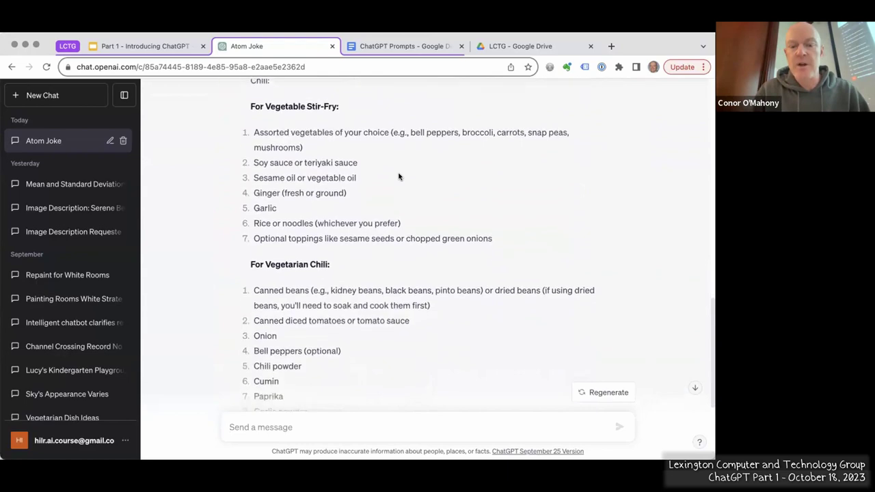
scroll(398, 176, "down", 1)
scroll(398, 176, "down", 3)
scroll(399, 176, "up", 8)
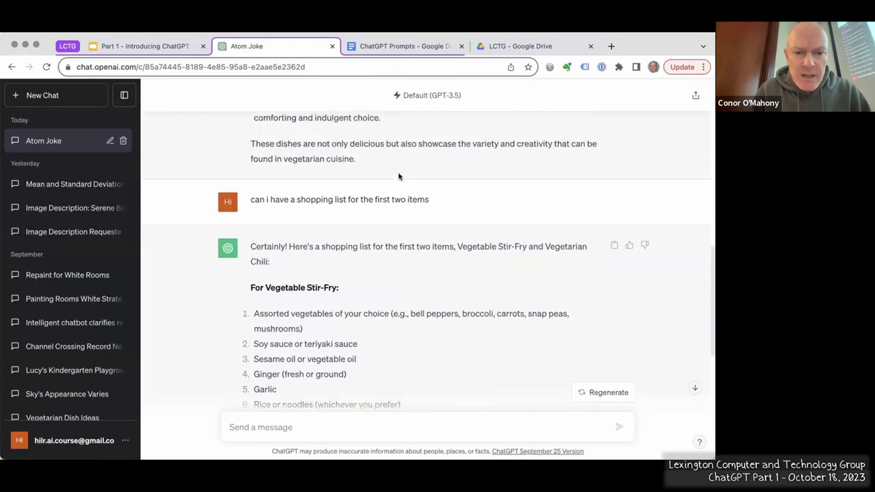
scroll(398, 177, "down", 1)
scroll(398, 174, "down", 10)
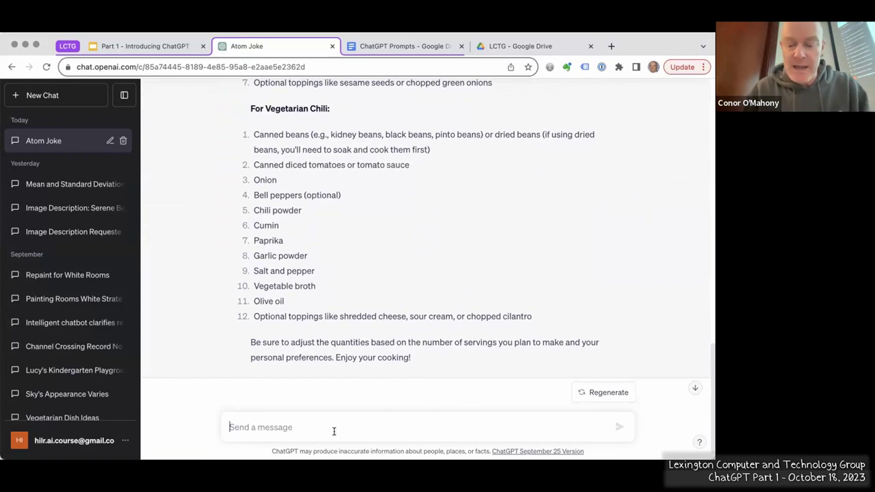
Send a follow-up prompt asking to please change the shopping list for a family of four.
type("Please chNGE THE SHOPPING LIST")
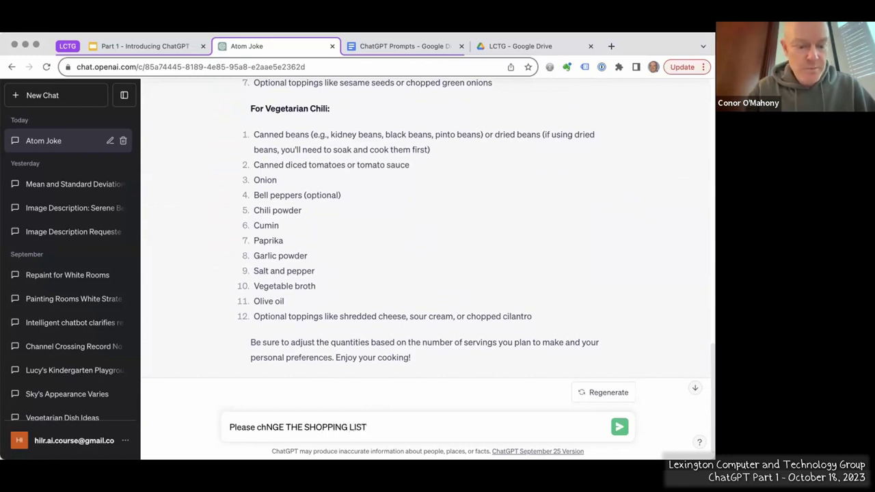
type(" for a ")
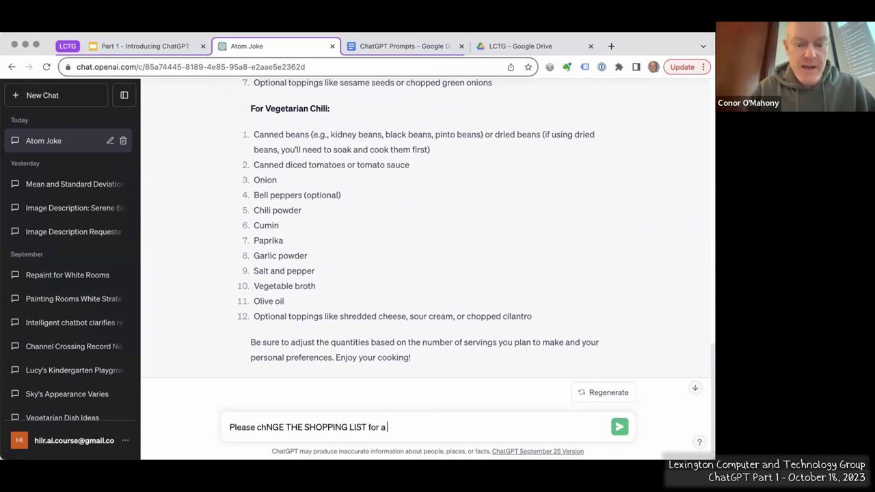
type("family of")
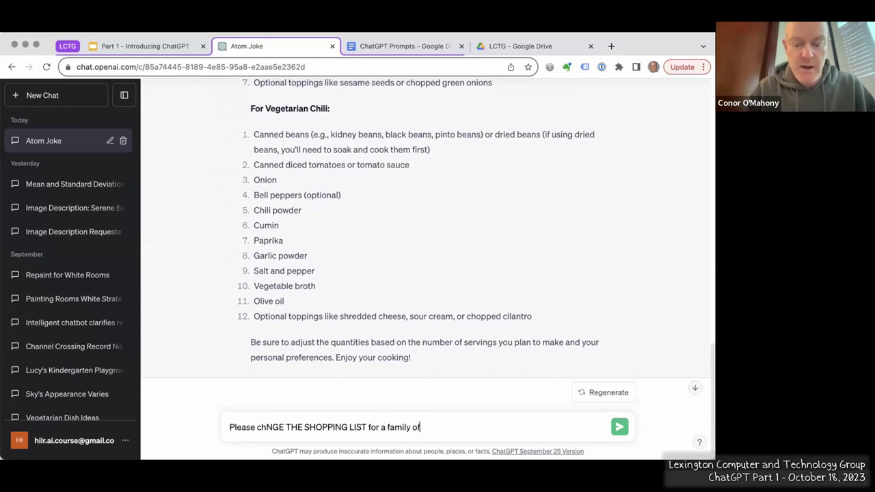
type(" four")
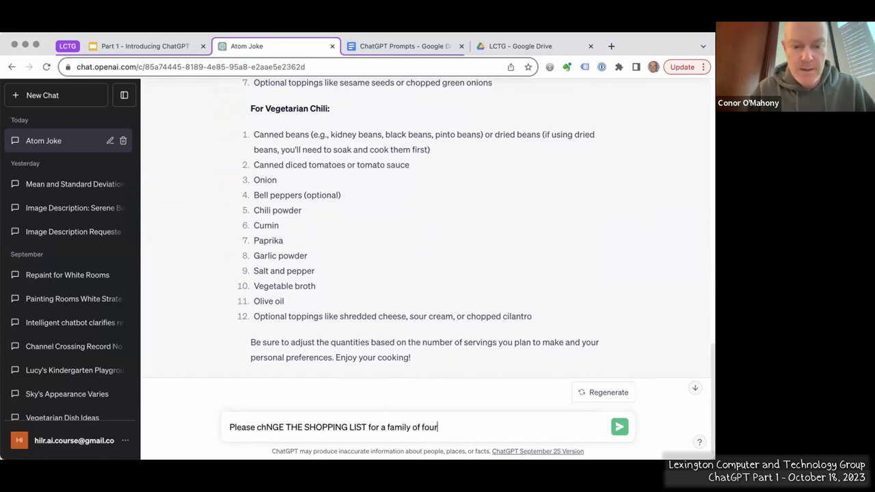
key("Return")
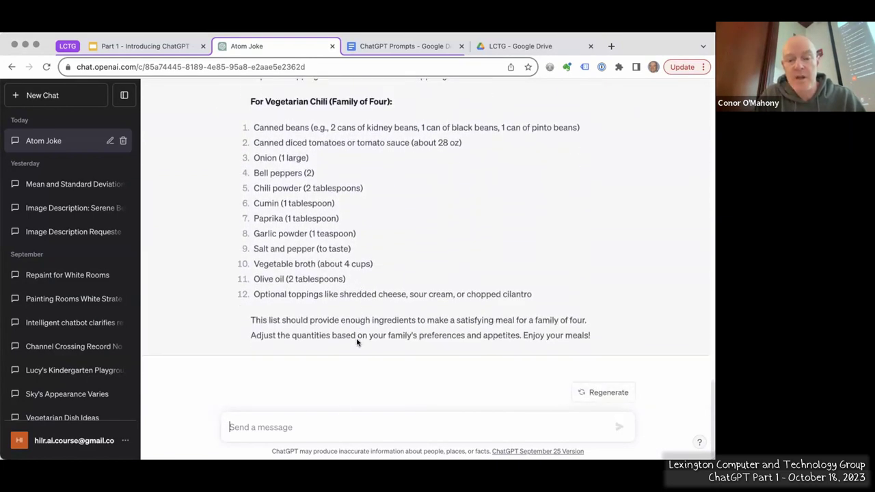
Send the follow-up prompt "What are the cooking instructions for the first option?".
left_click(341, 424)
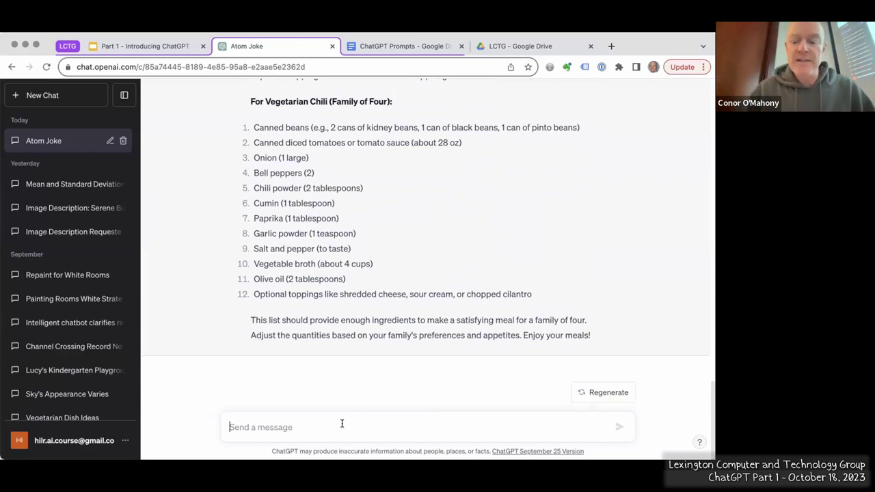
type("Wh")
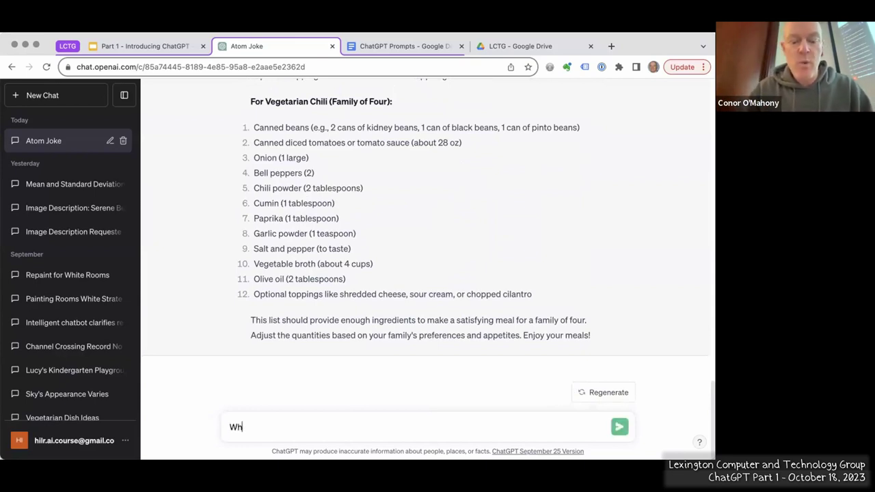
type("at are the ")
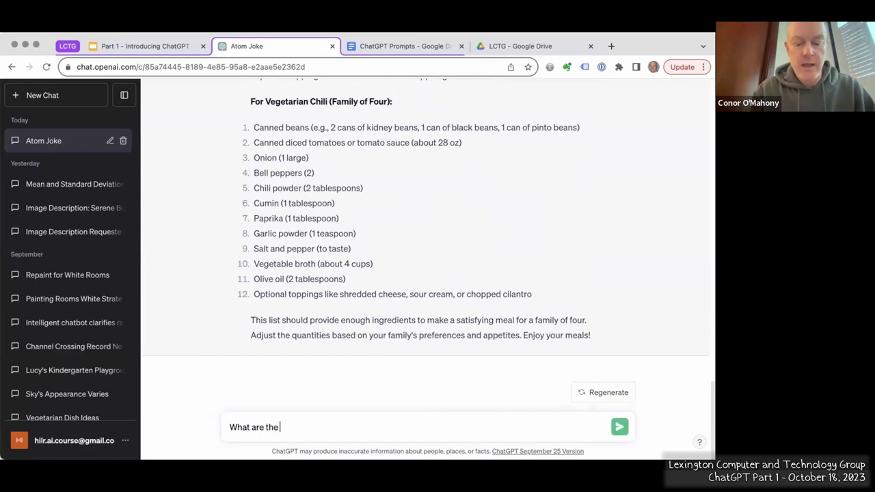
type("cooking i")
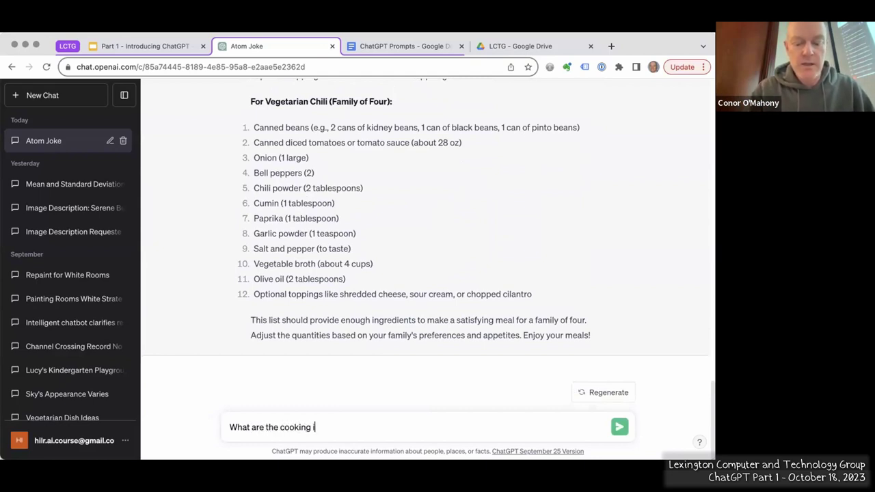
type("nstruc")
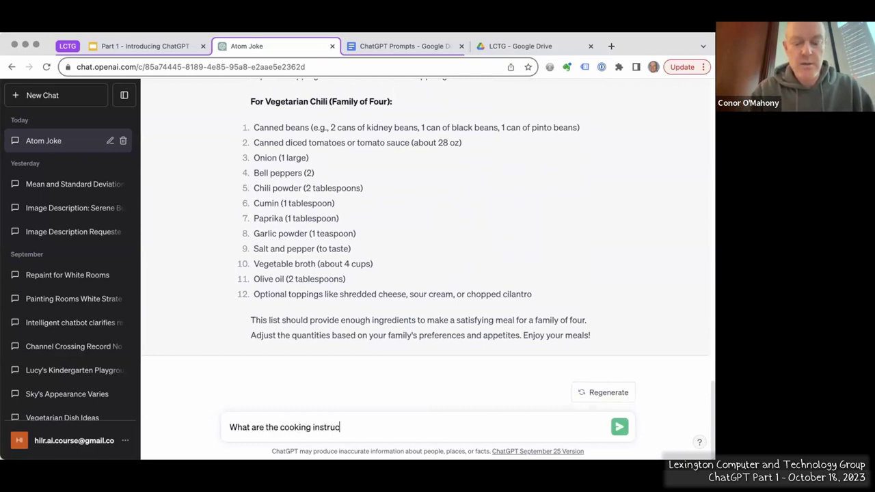
type("tions for the")
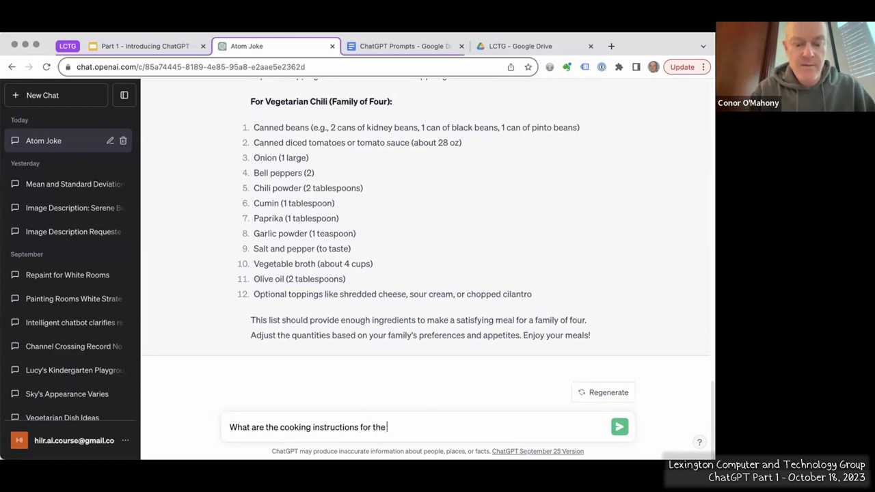
type(" first option?")
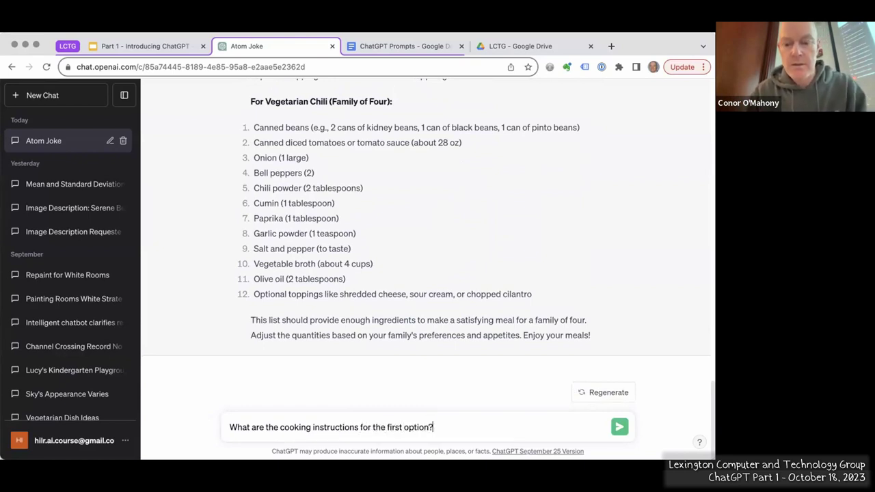
key("Return")
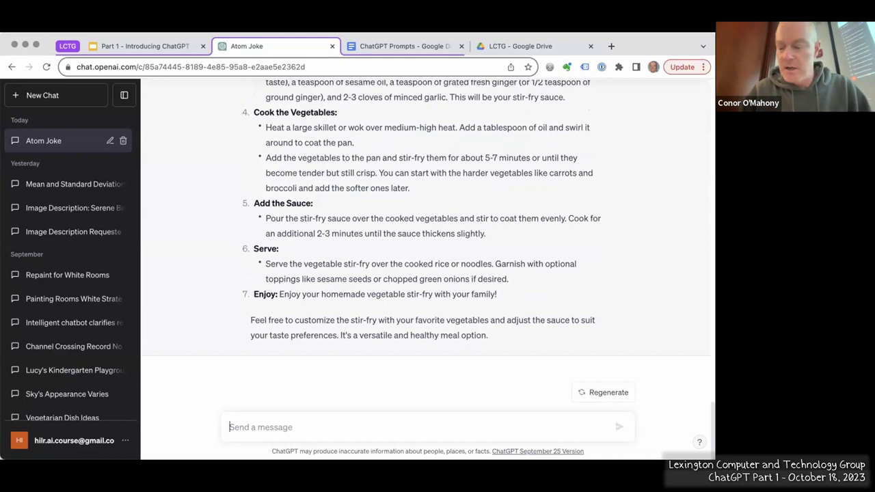
Send the prompt "Suggest three discussion topics for the Lexington Computer and Technology Group" in the current chat.
type("S")
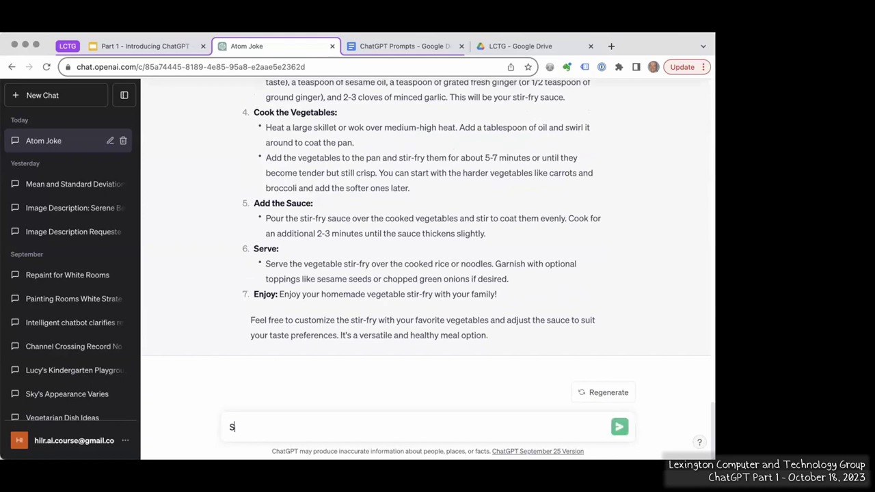
type("uggest three")
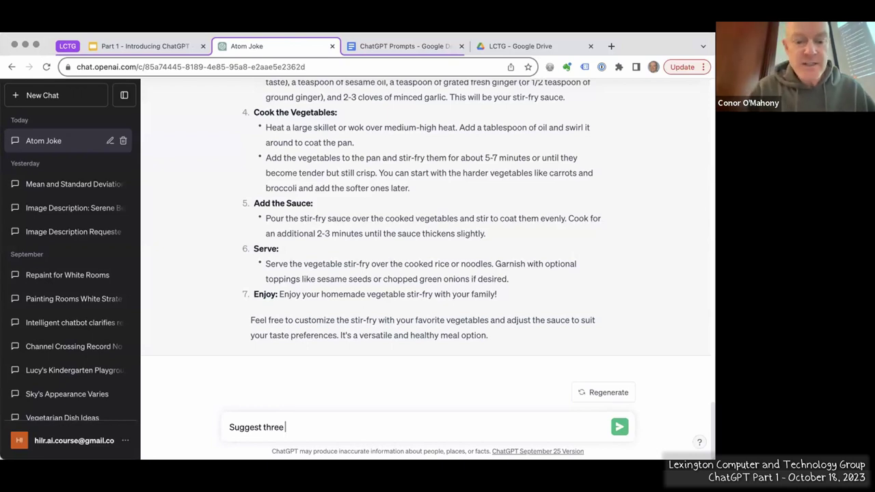
type("discuss")
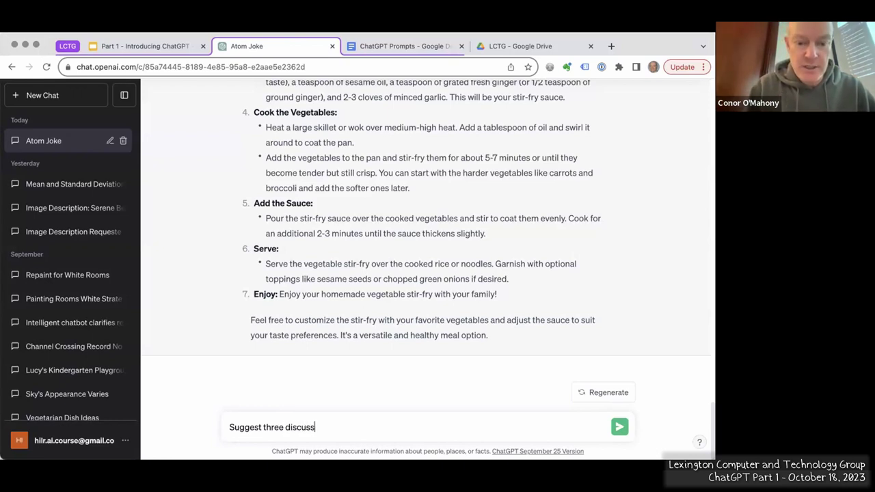
type("ion top")
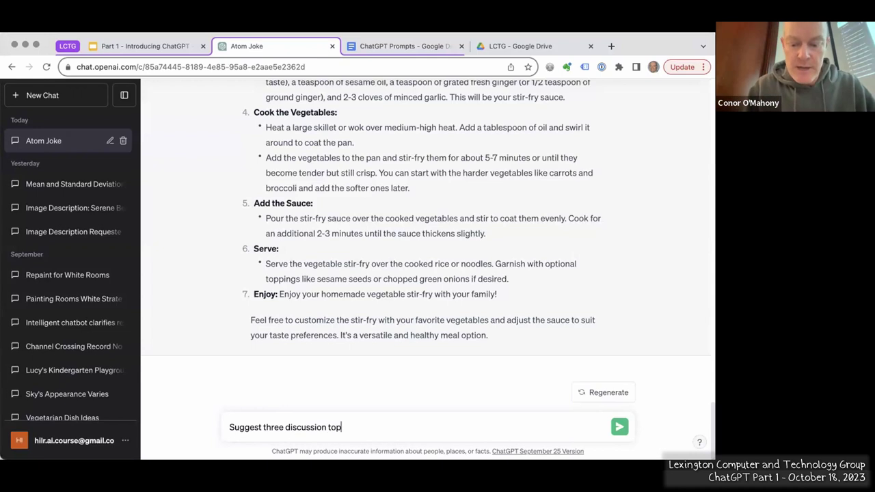
type("ics ")
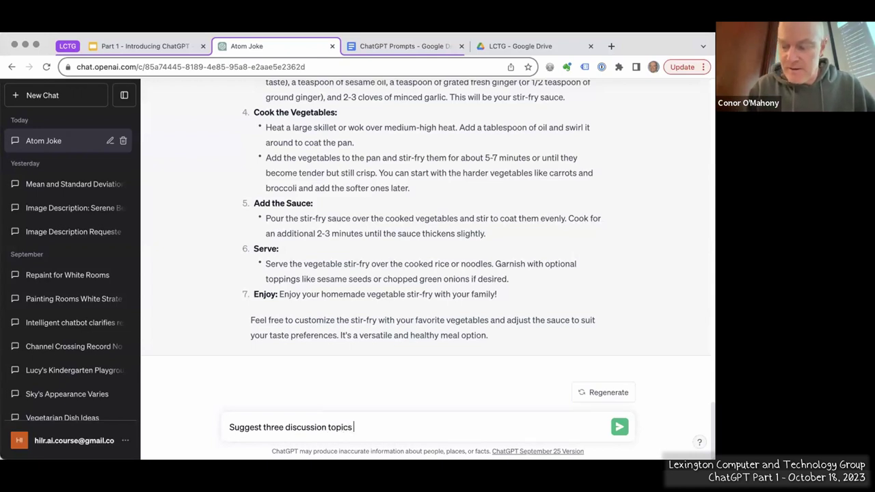
type("for the L")
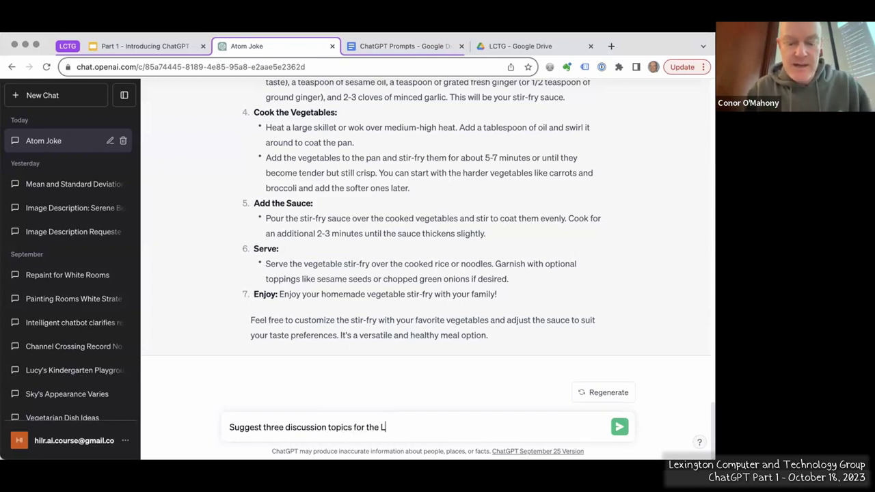
type("exington C")
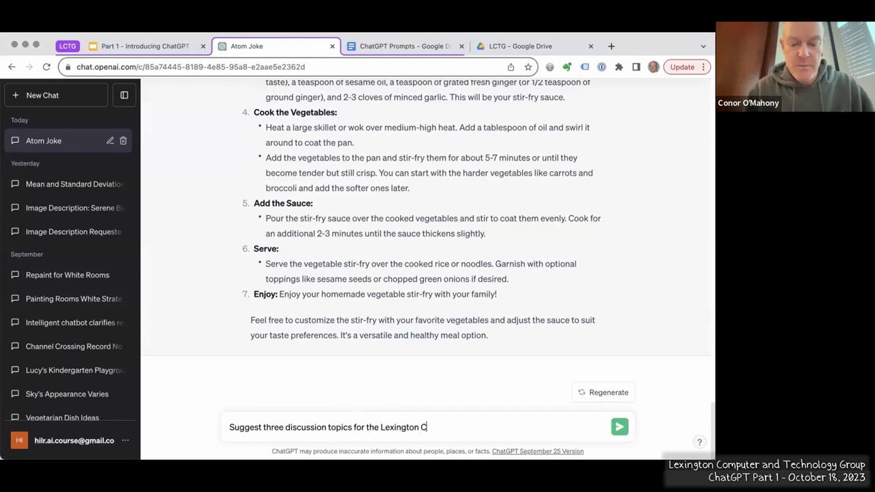
type("omputer")
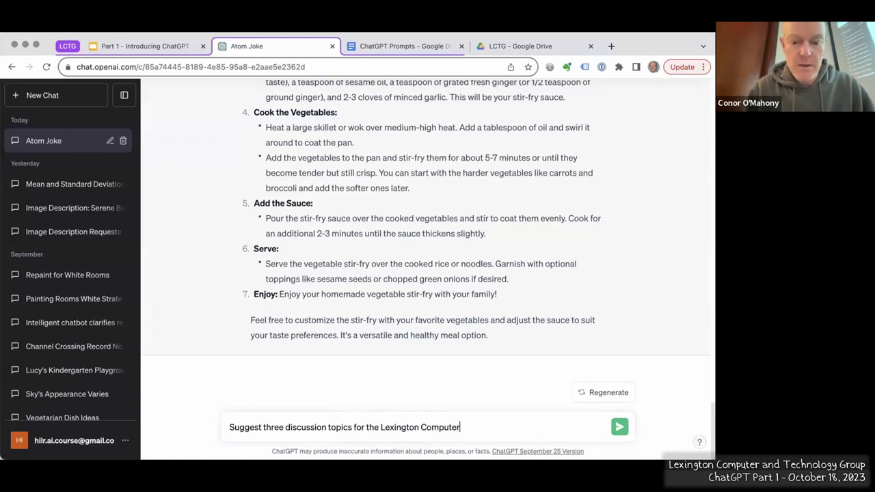
type(" and Tech")
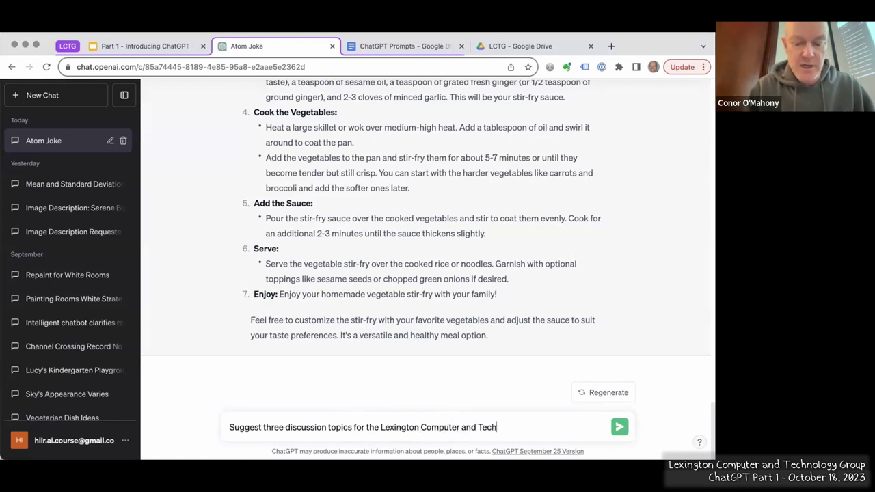
type("nology Group")
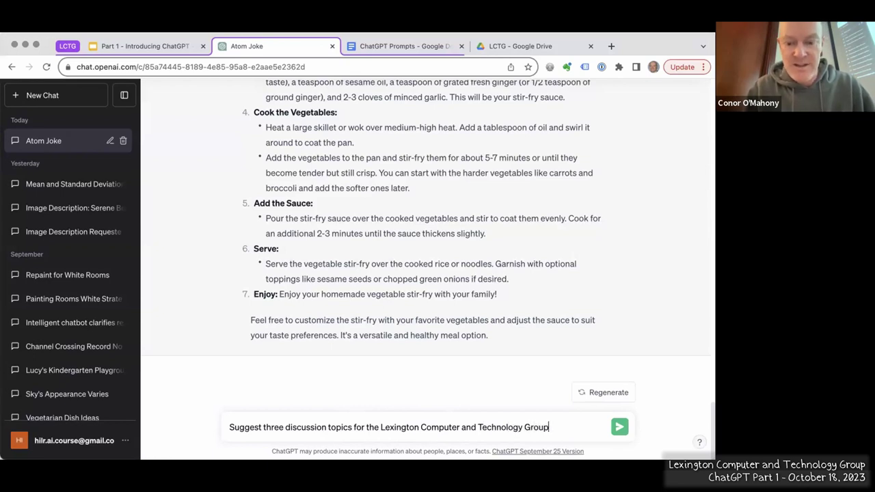
key("Return")
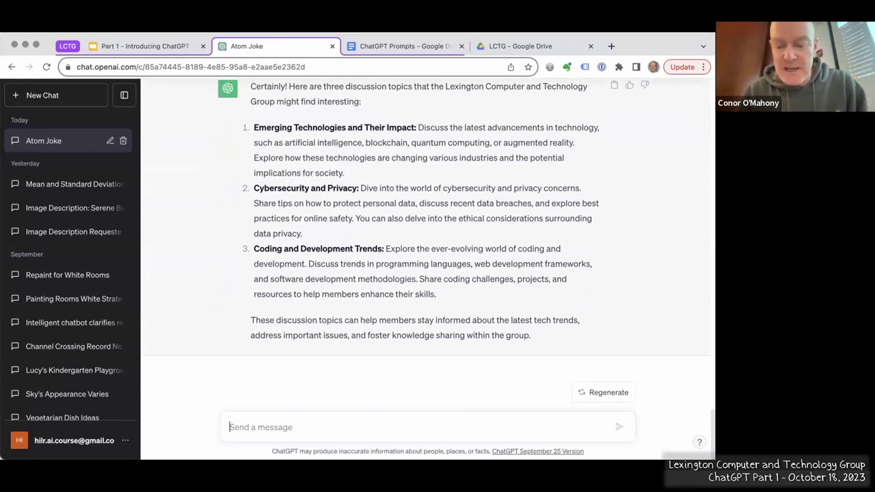
Send the follow-up prompt "Please update this list to focus on artificial intelligence".
type("Please up")
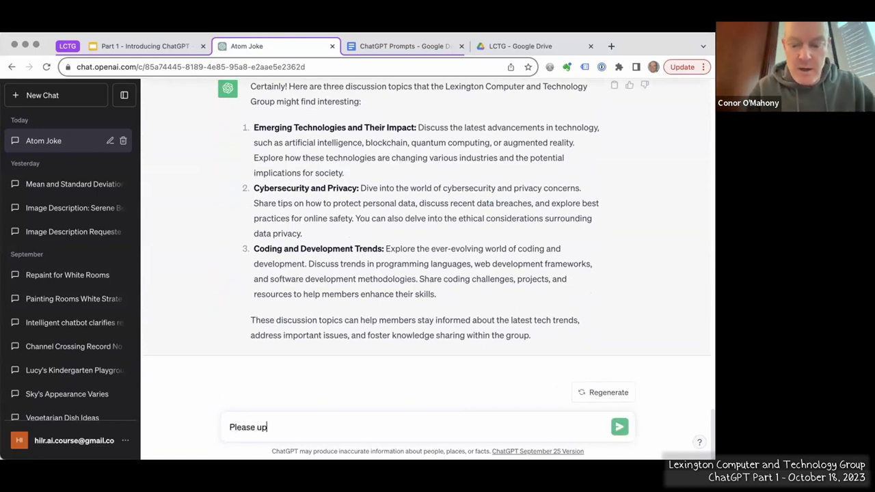
type("date this li")
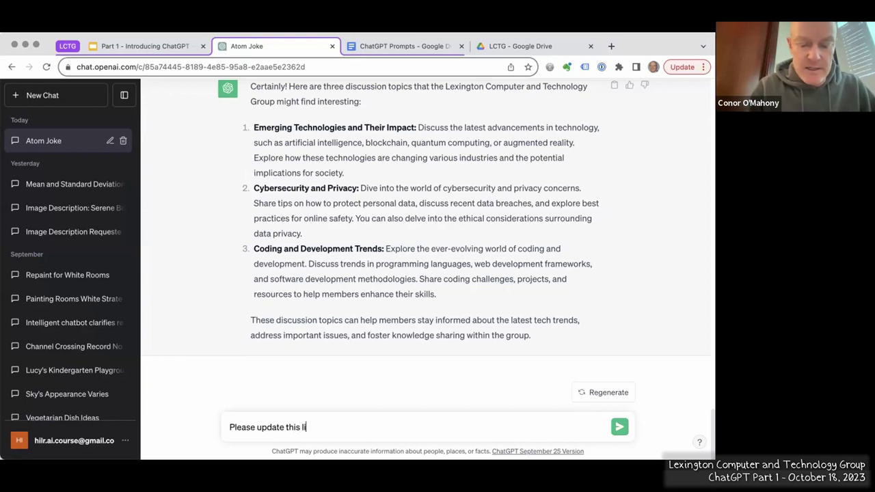
type("st to focu")
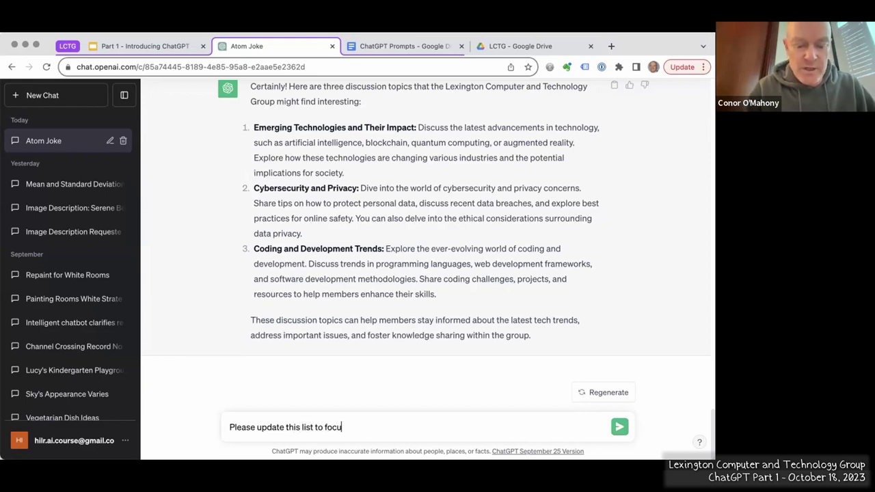
type("s on artific")
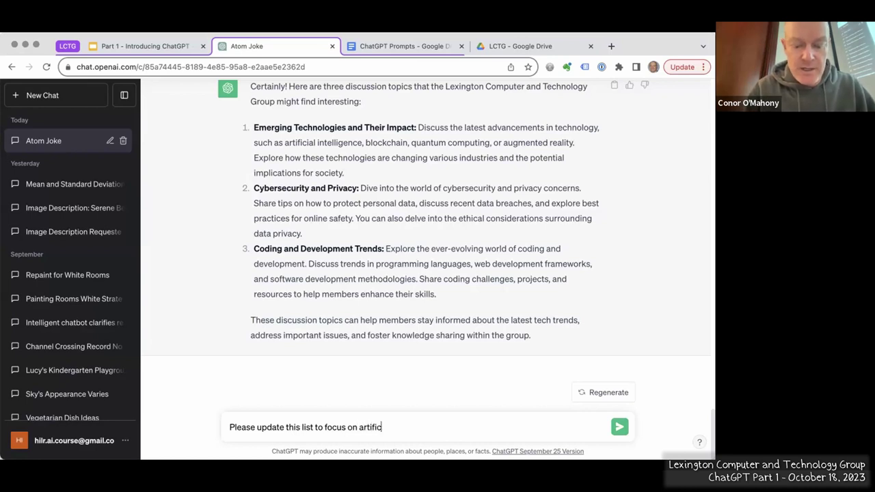
type("ial intelli")
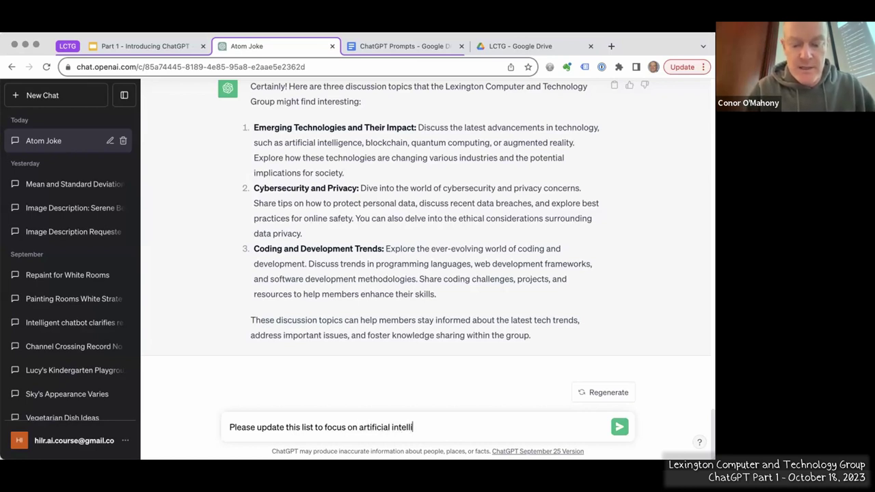
type("gence")
key("Return")
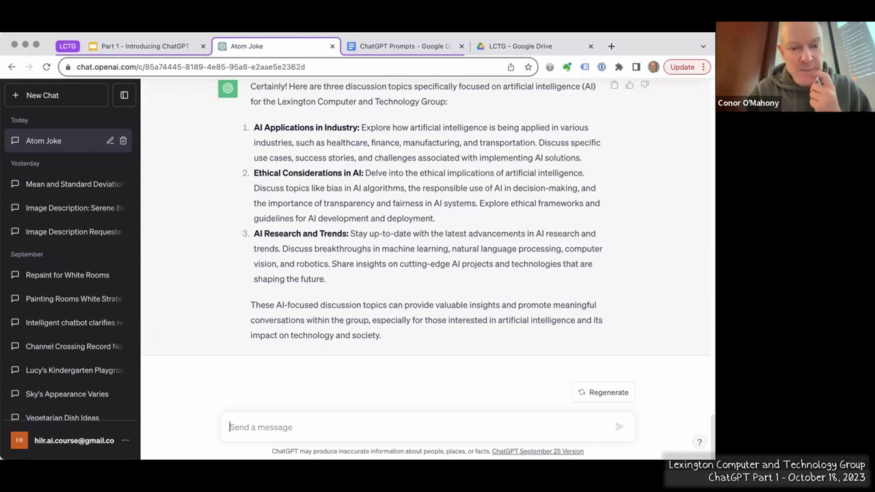
Send the follow-up prompt "Actually focus the discussions on chatbots".
type("Ac")
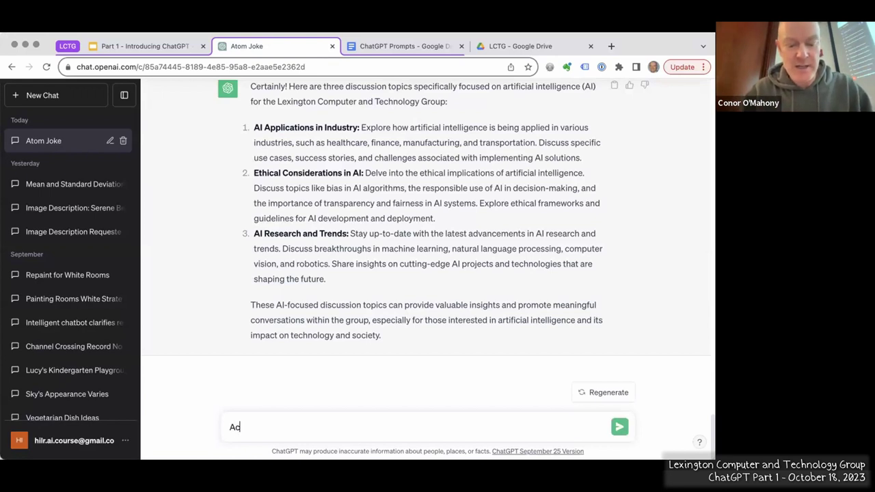
type("tually")
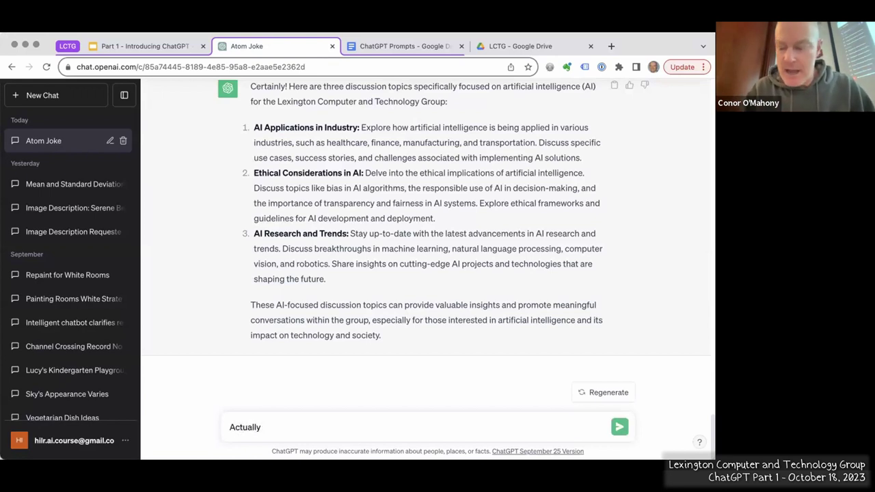
type(" d")
key("BackSpace")
type("focus t")
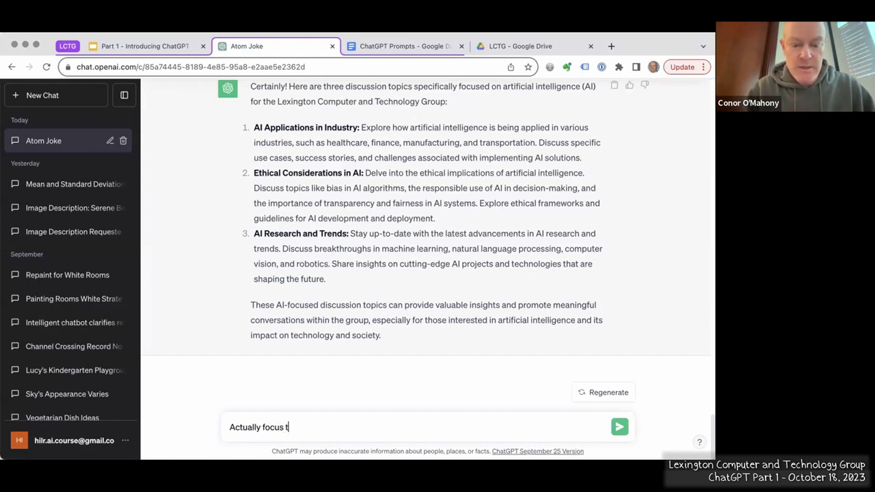
type("he discussion")
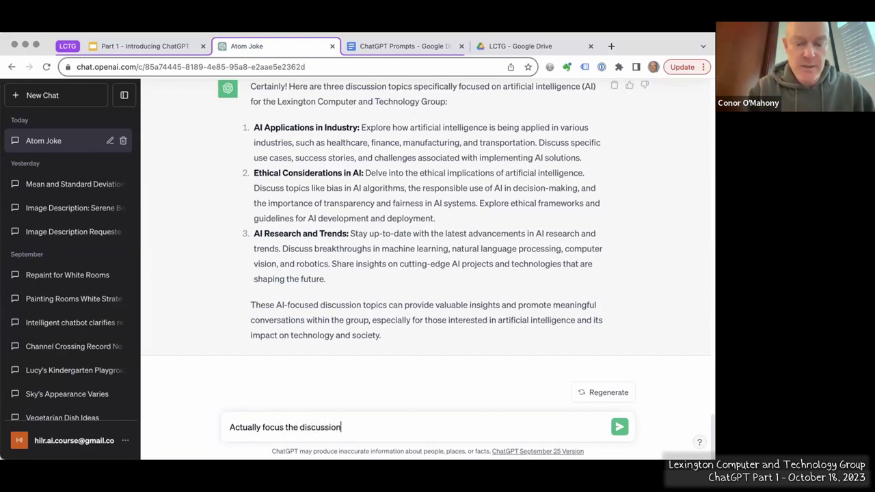
type("s on chatbots")
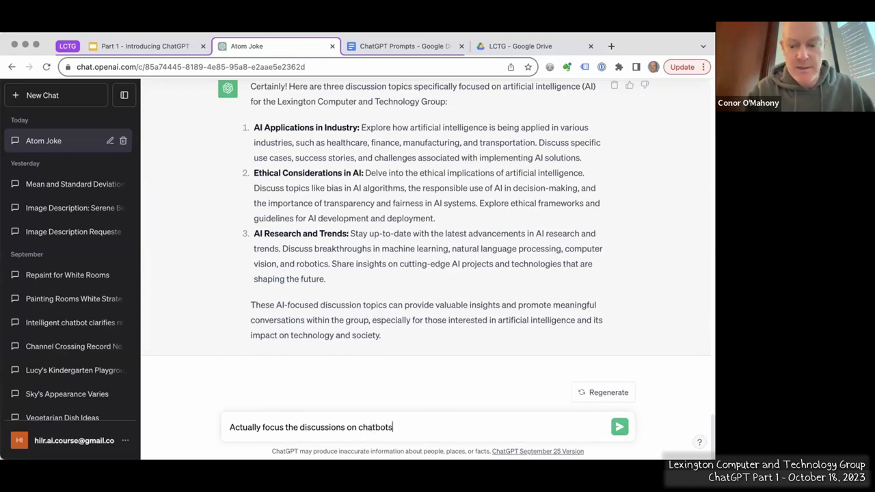
key("Return")
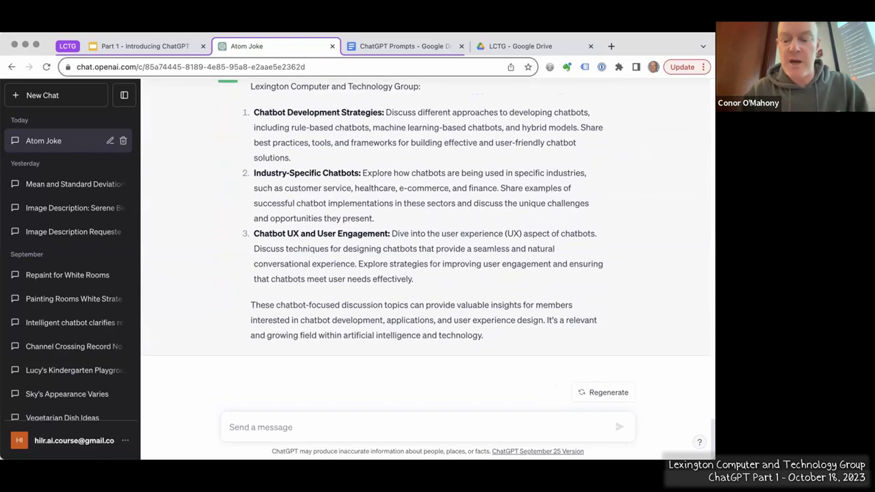
Send the follow-up prompt "Provide a presentation outline for the second option. The presentation lasts for 90 minutes.".
type("Provide")
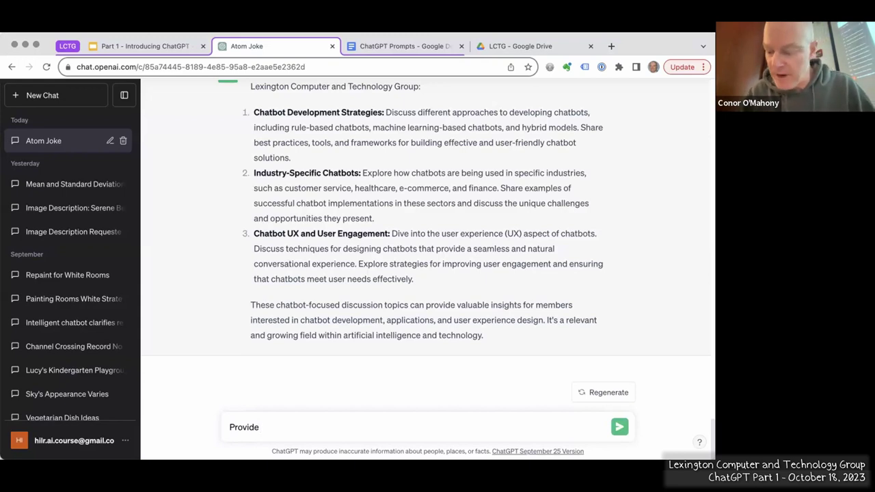
type("a")
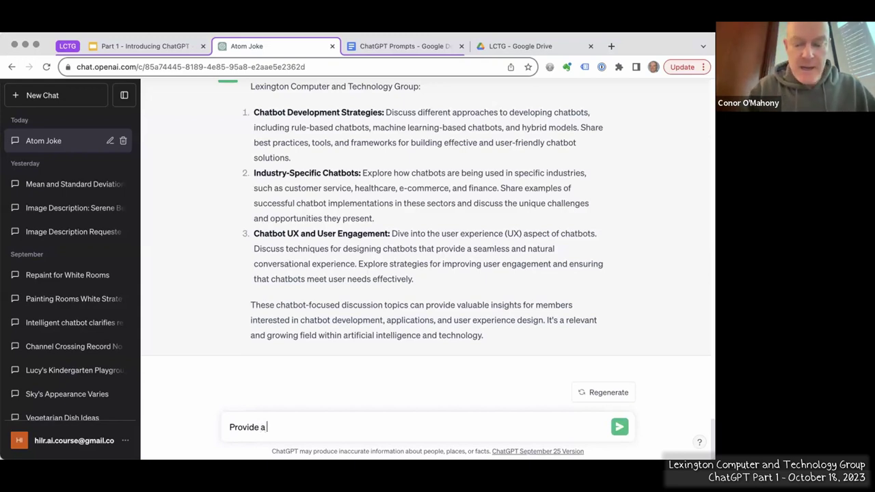
type(" presentat")
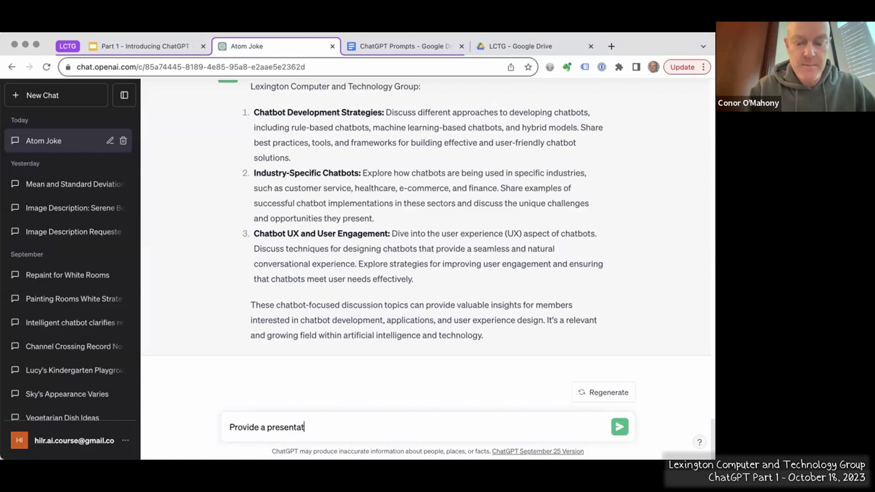
type("ion outline fo")
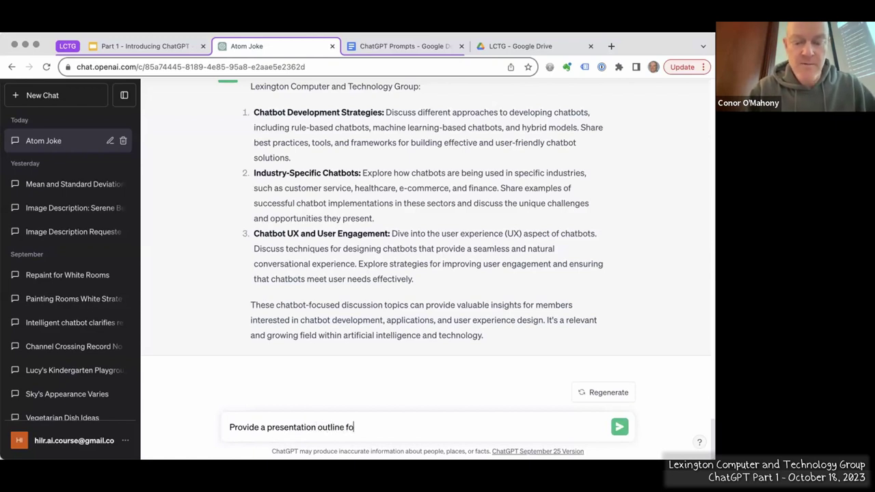
type("r the secon")
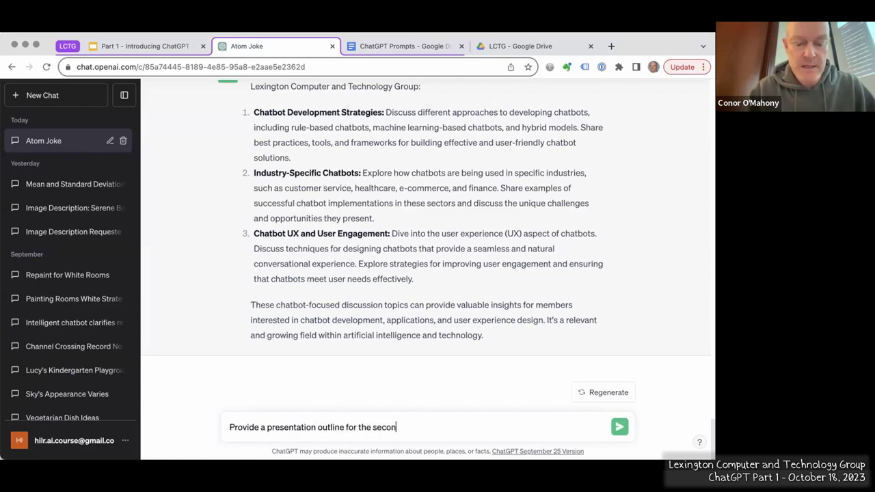
type("d option. ")
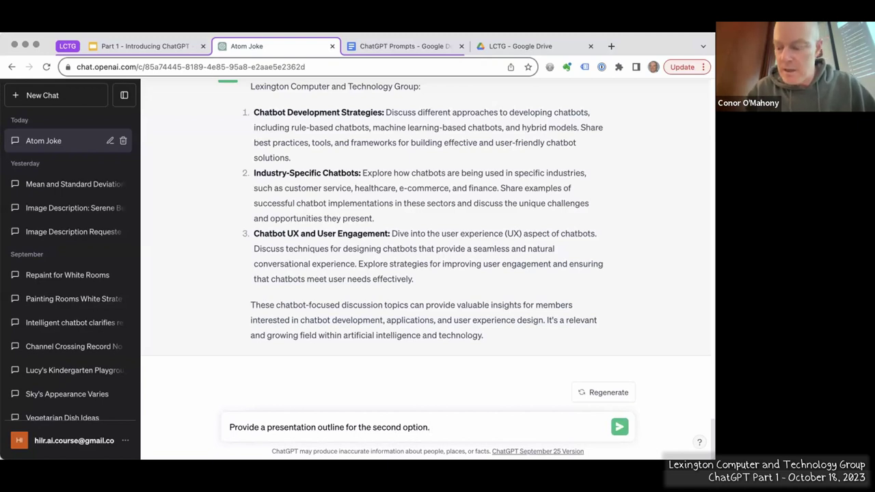
type("The ")
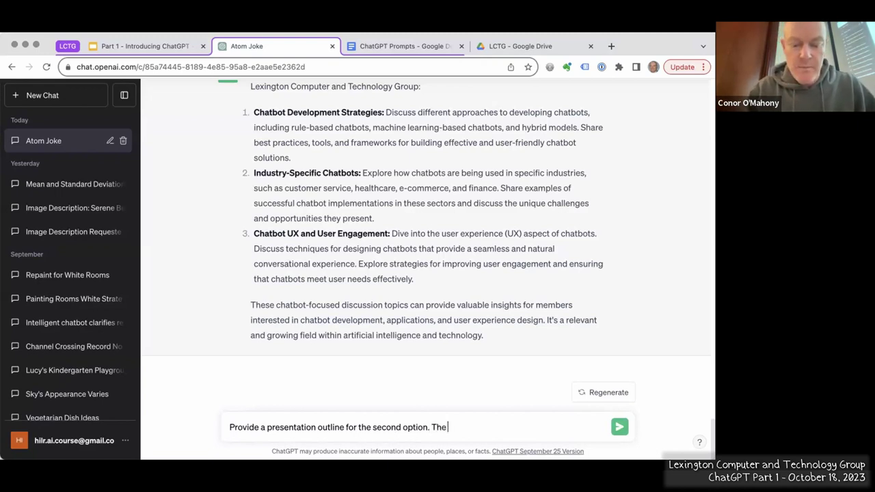
type("presentation l")
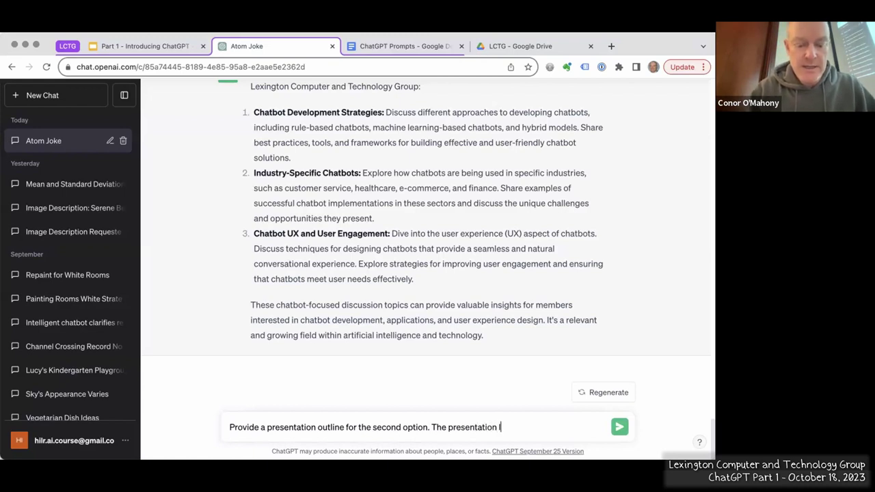
type("asts for 90")
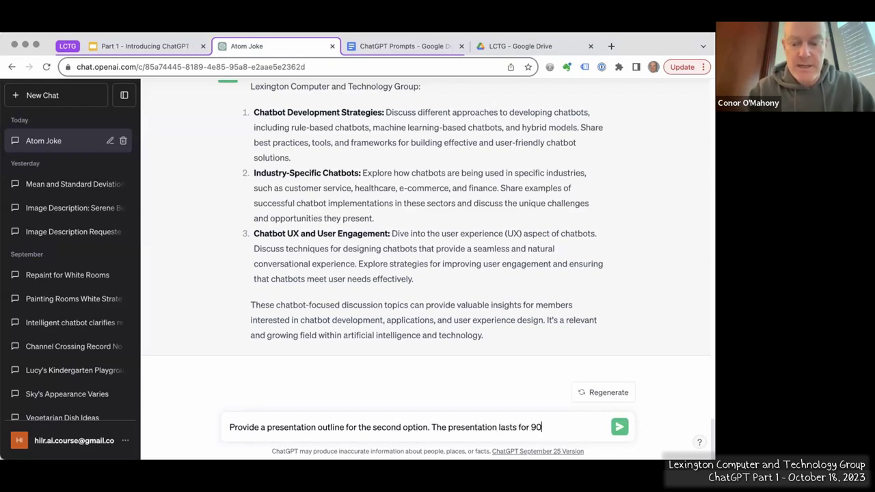
type(" minutes.")
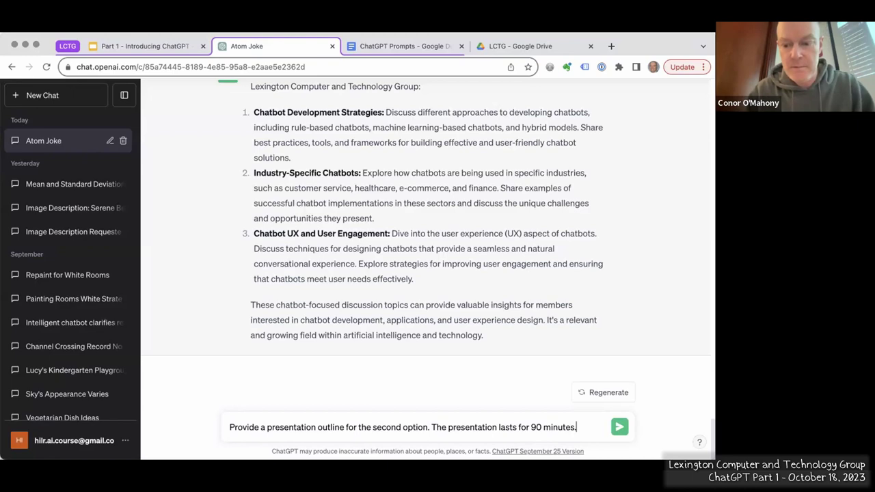
key("Return")
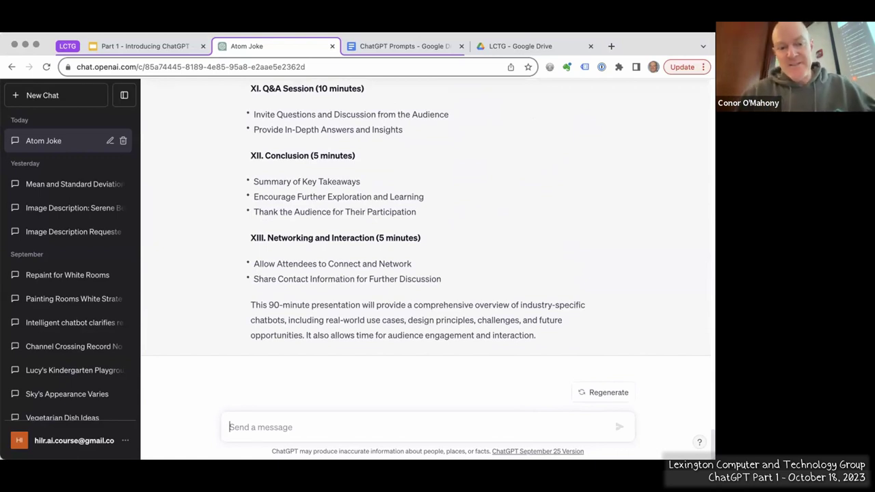
Send the follow-up prompt "Please provide a brief description of this presentation.".
type("Pl")
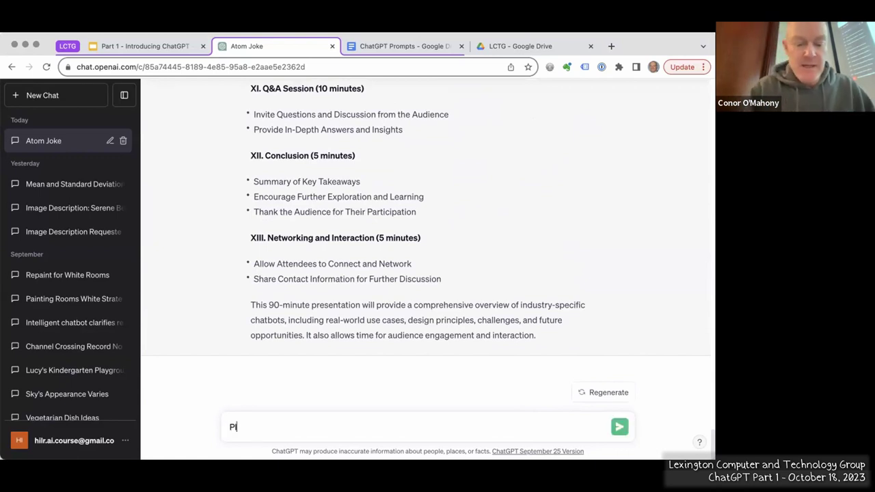
type("ease provide a")
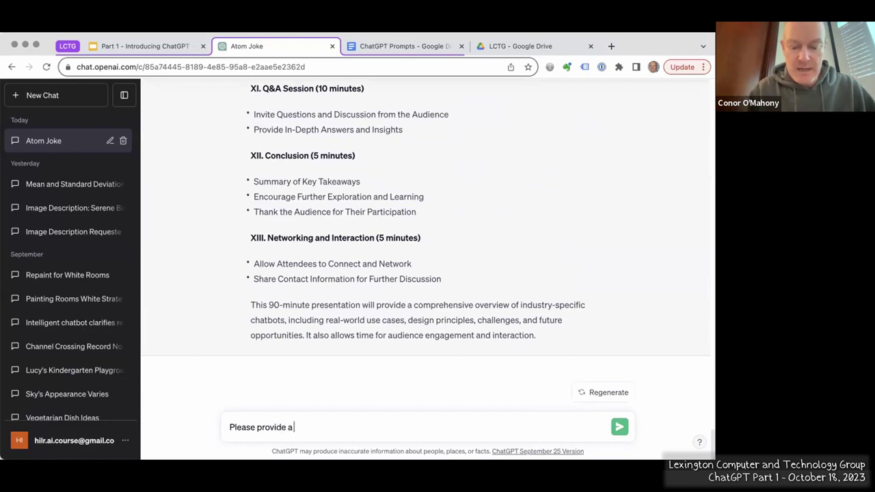
type(" brief")
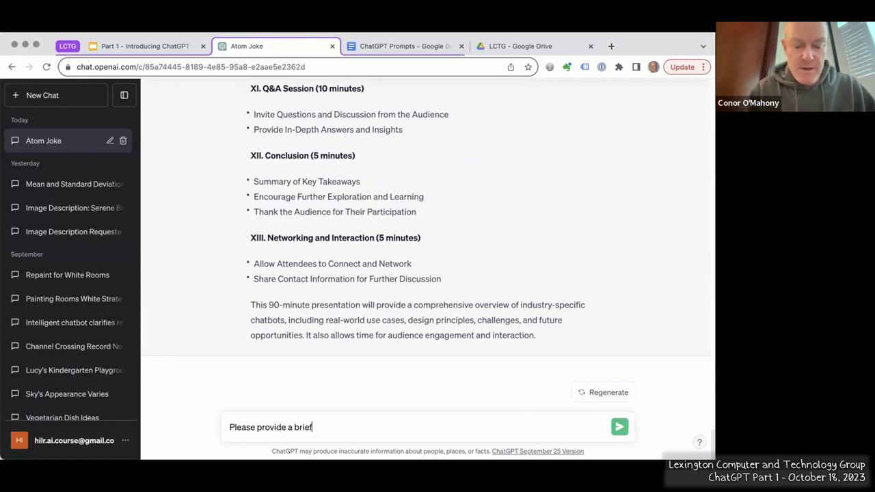
type(" descrip")
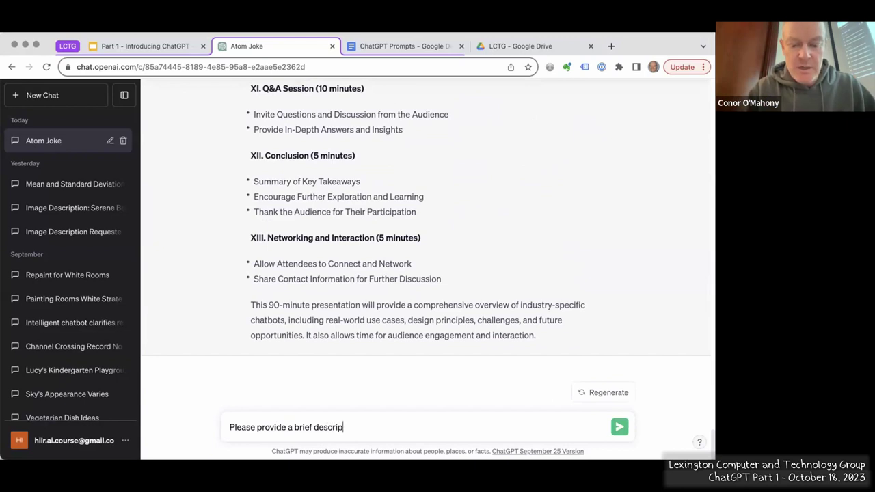
type("tion of this ")
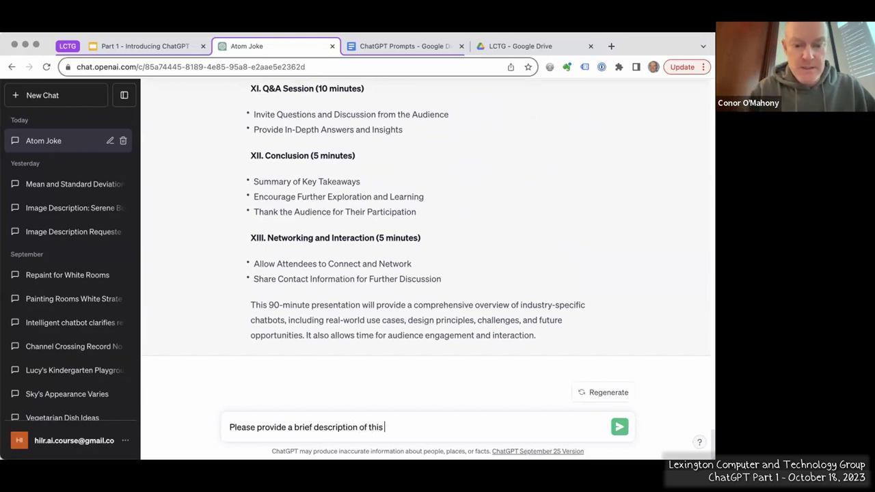
type("presentation")
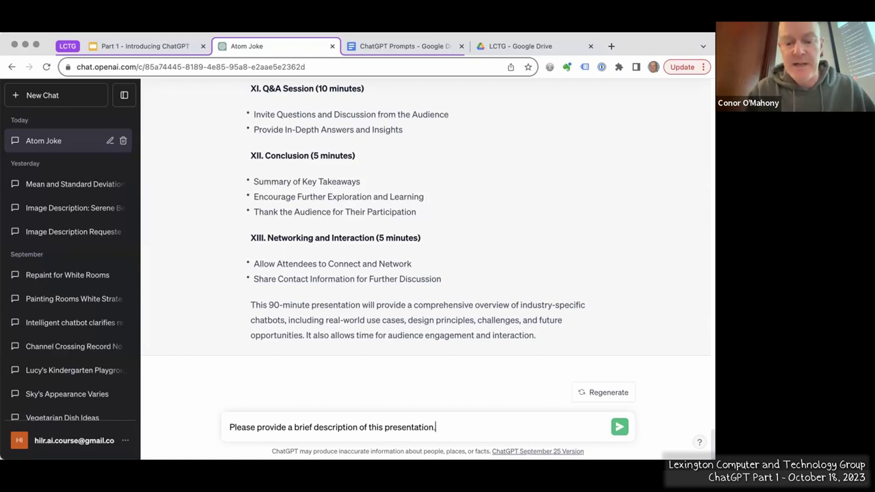
type(".")
key("Return")
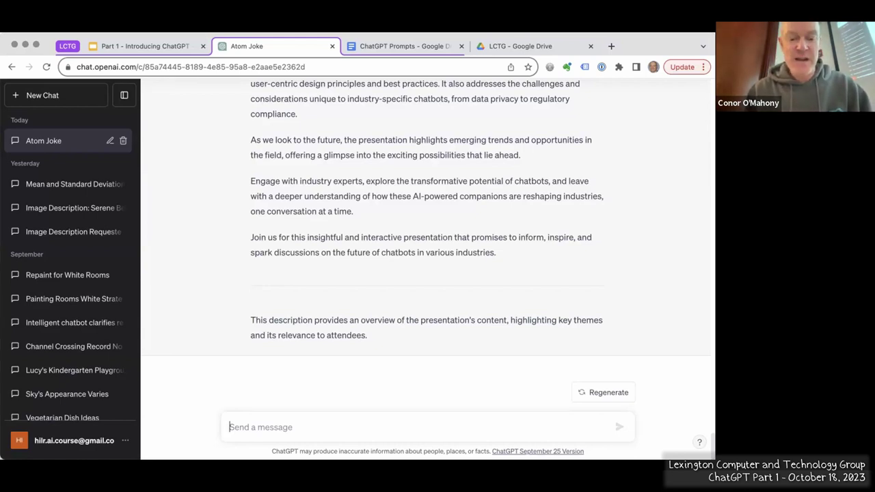
Send the prompt "Explain quantum entanglement" in the current chat.
type("Explai")
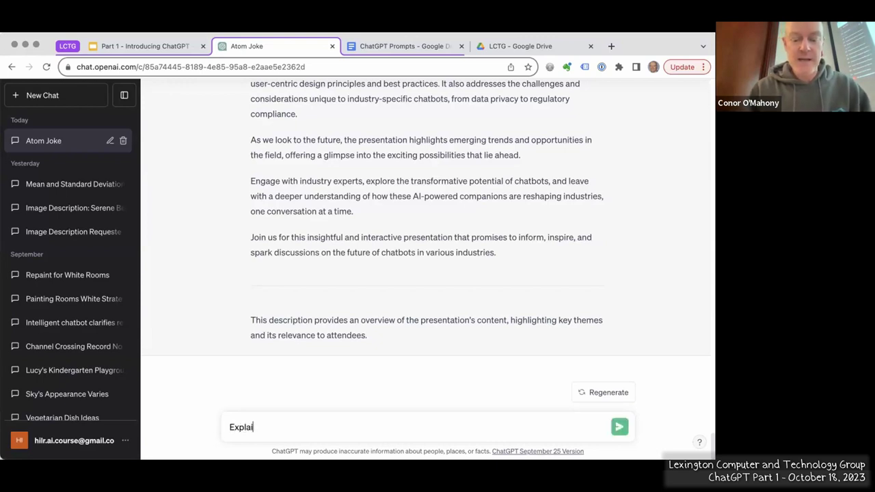
type("n quantum ")
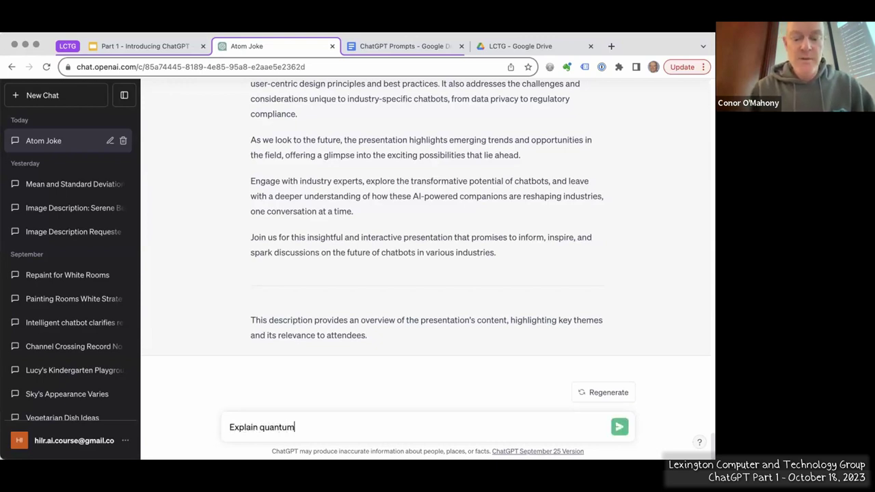
type("entanglement")
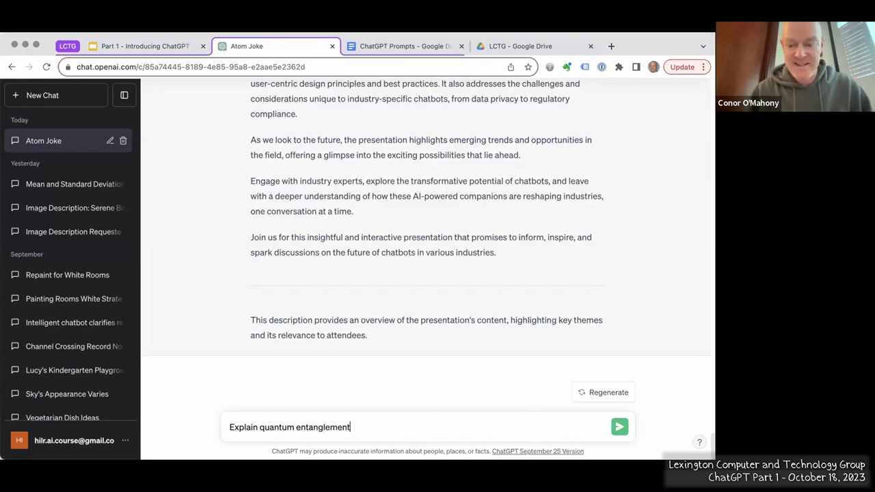
key("Return")
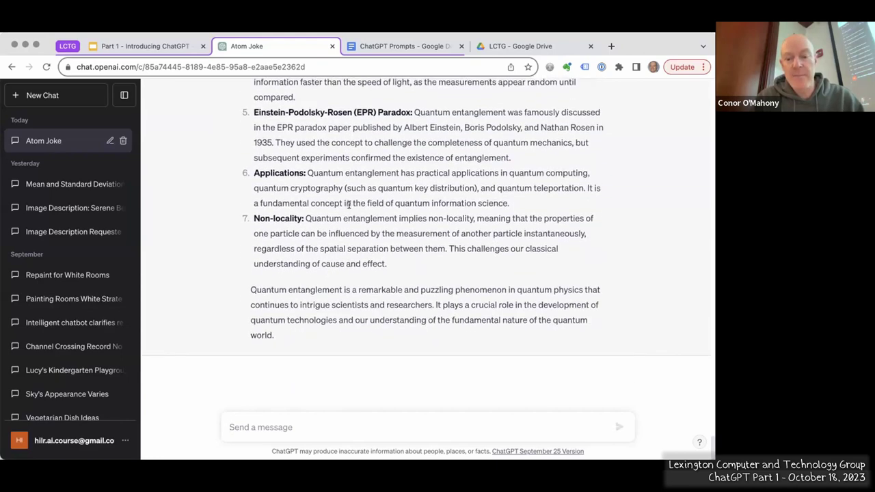
Review the quantum entanglement answer and send the follow-up prompt "I don't get it. Explain it to me as if I'm in high school...".
scroll(349, 203, "up", 10)
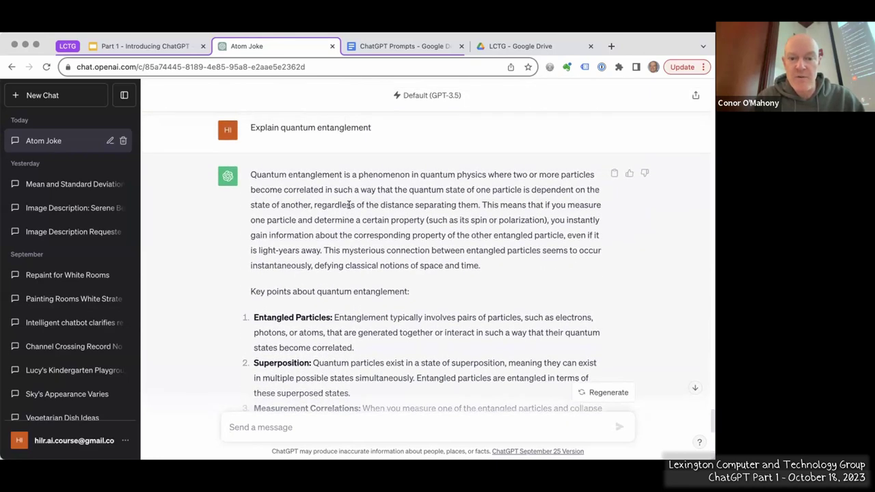
scroll(349, 205, "down", 3)
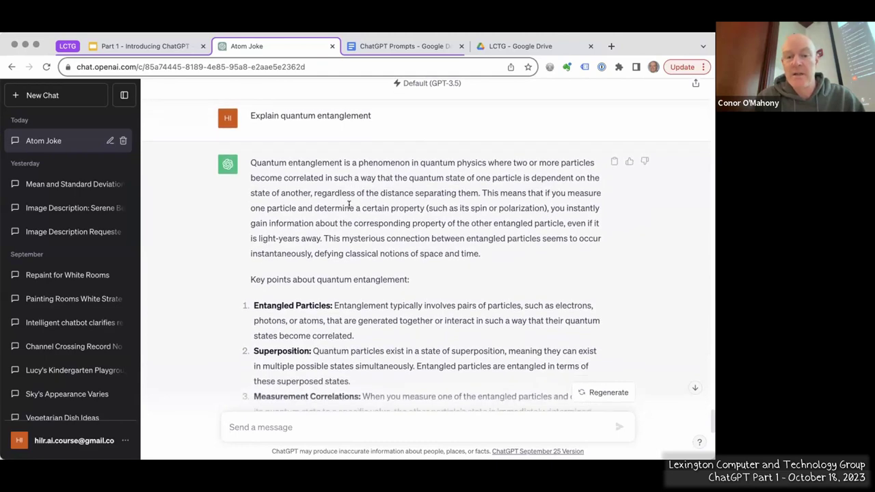
scroll(348, 207, "down", 8)
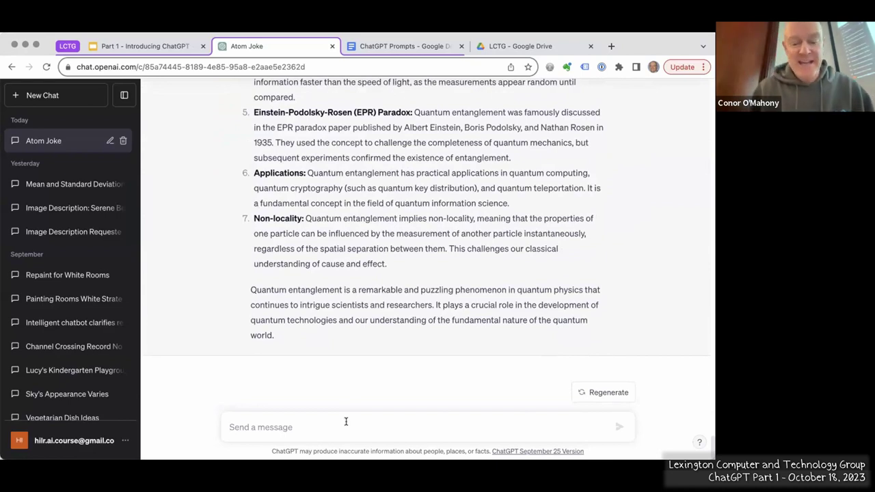
type("I don")
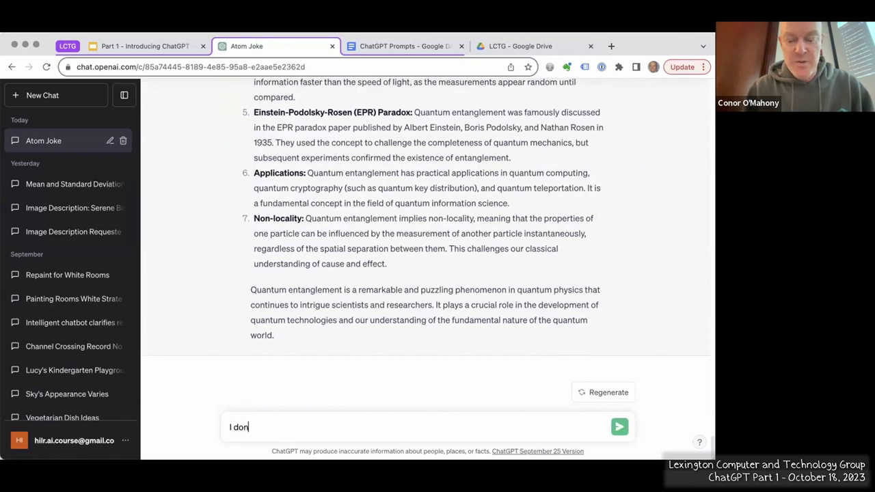
type("'t get it. ")
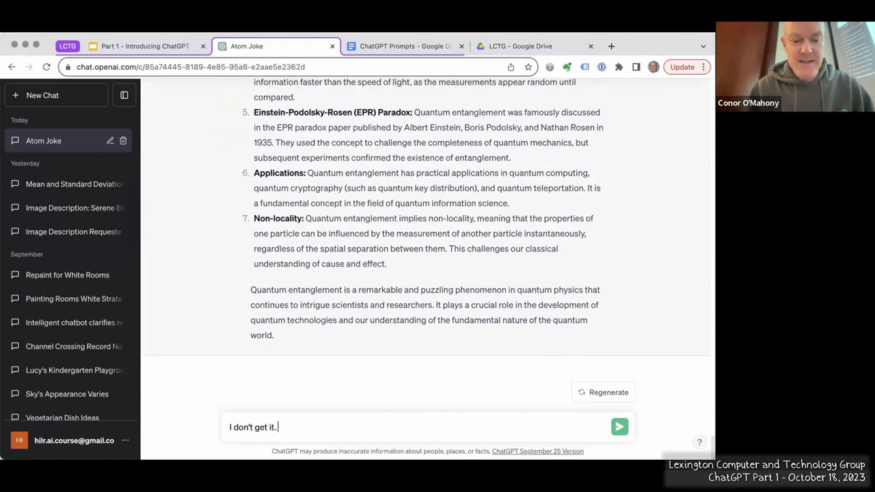
type("Explain")
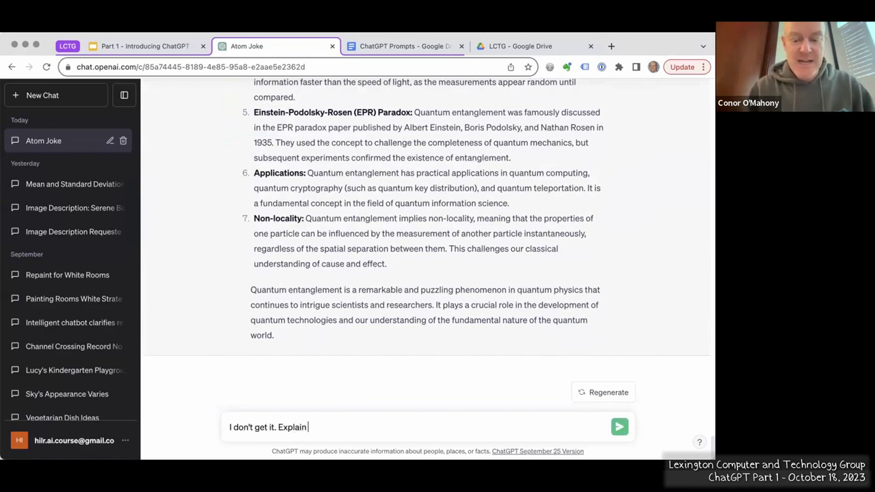
type(" it to me as ")
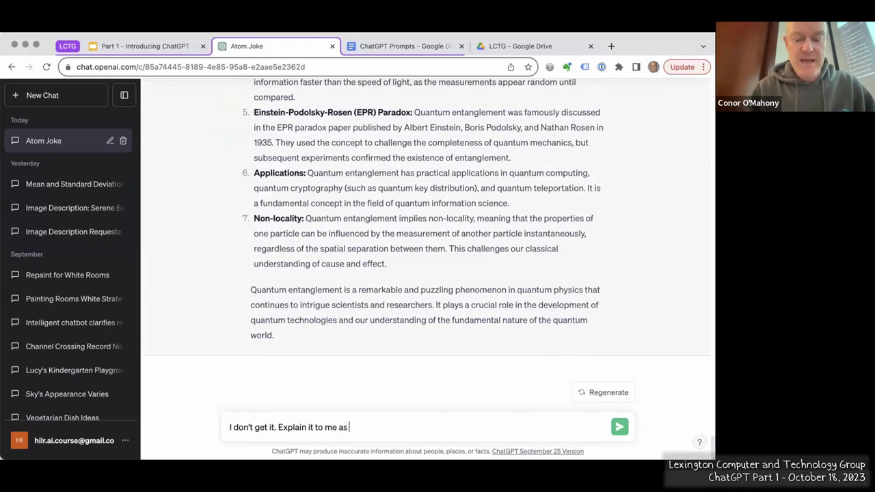
type("if I")
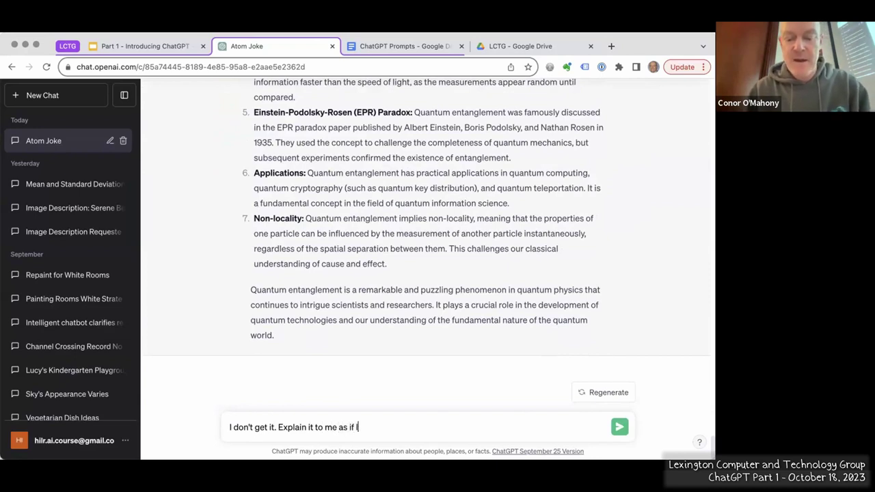
type("'m in high")
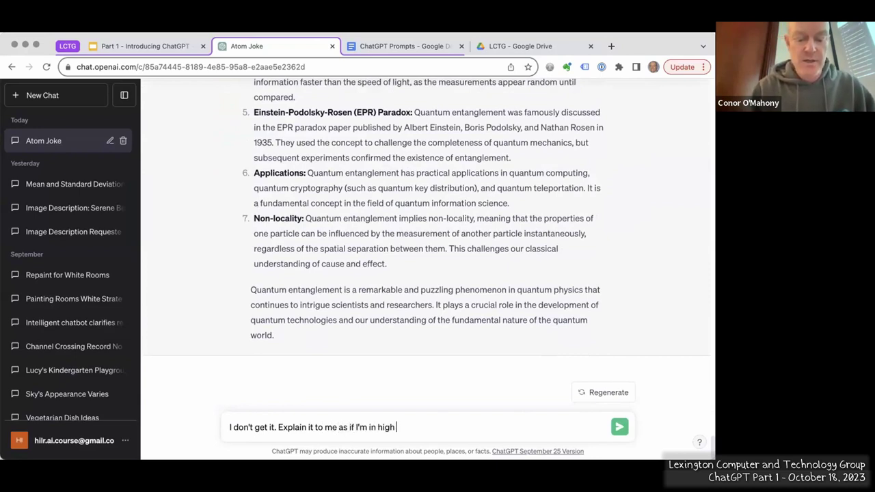
type(" school...")
key("Return")
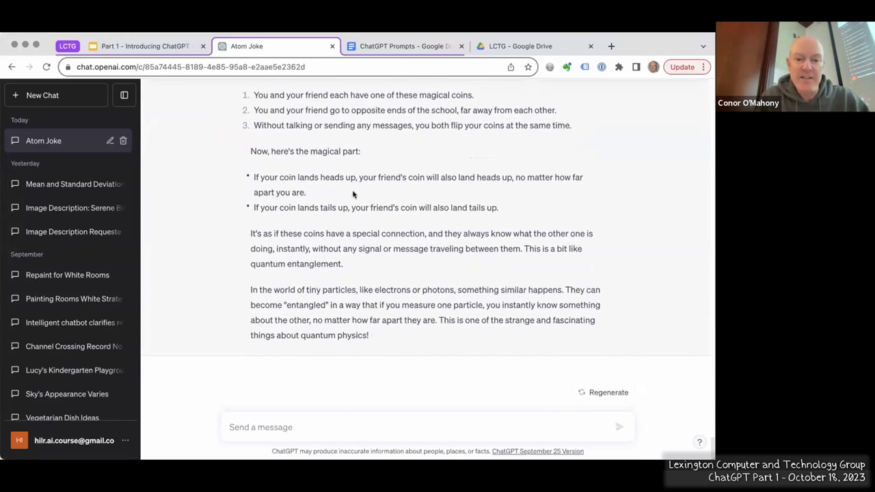
Review the high-school explanation and send the follow-up prompt "I still don't get it. Explain it to me as if I'm a fifth grader".
scroll(352, 194, "up", 5)
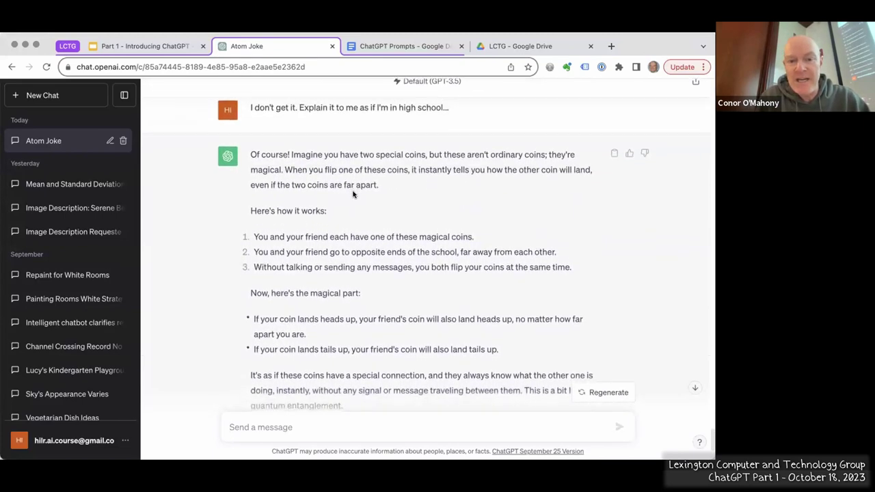
scroll(353, 195, "down", 1)
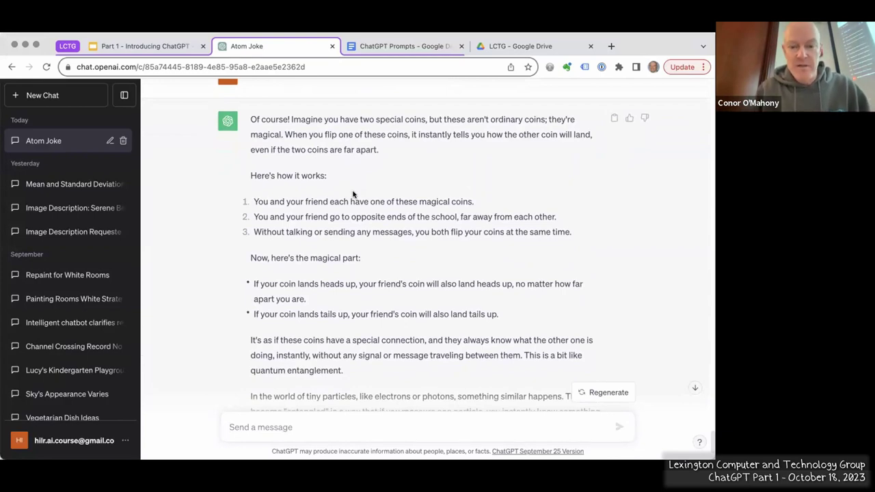
scroll(353, 194, "down", 3)
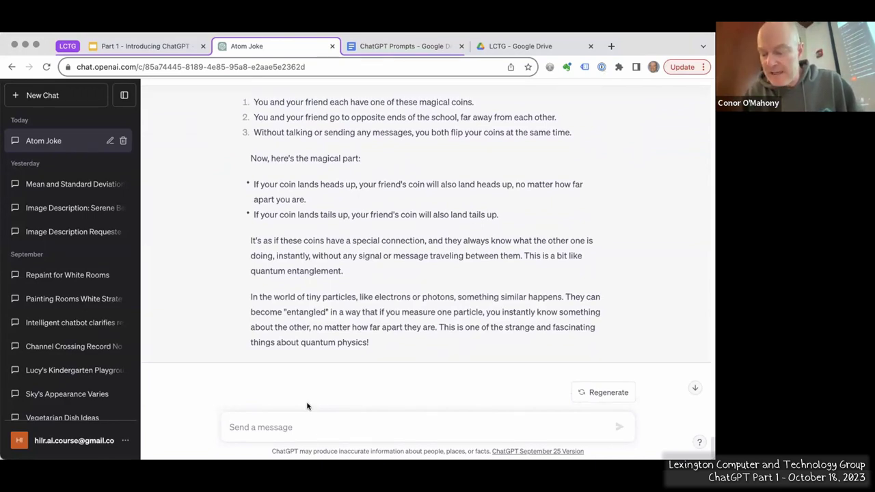
type("I sti")
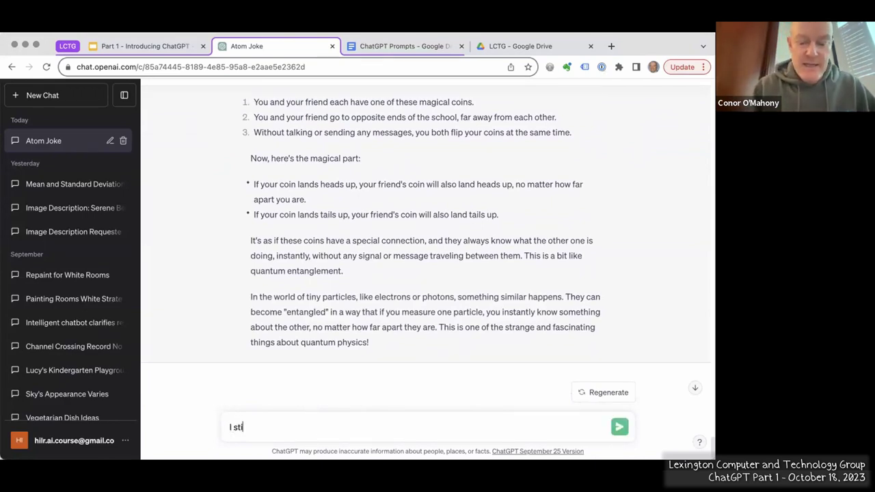
type("ll don")
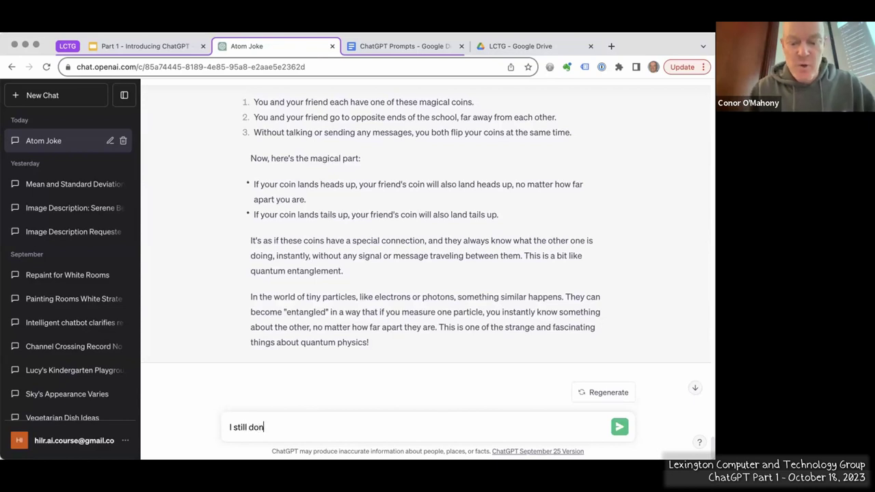
type("'t get it.")
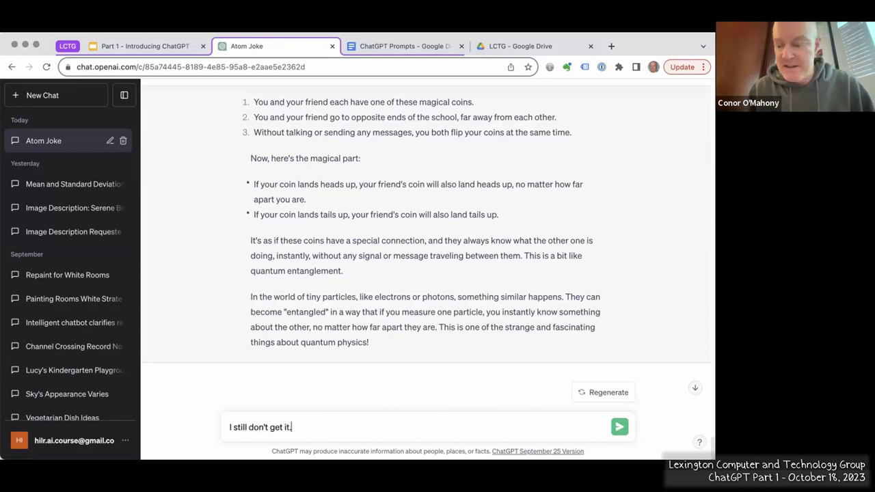
type(" Explai")
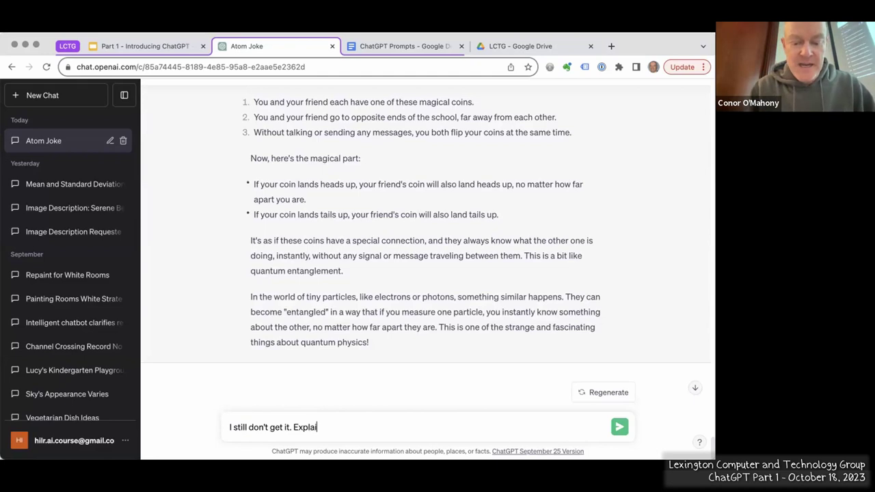
type("n it ")
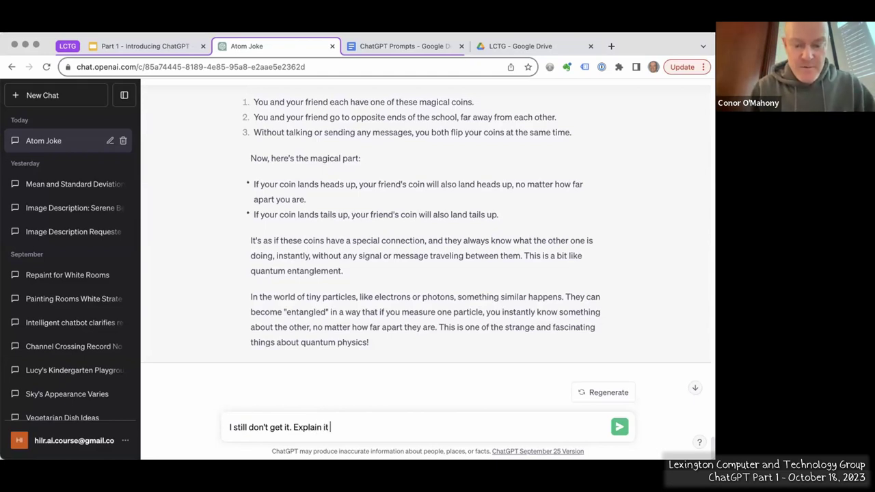
type("to me as if I'm a f")
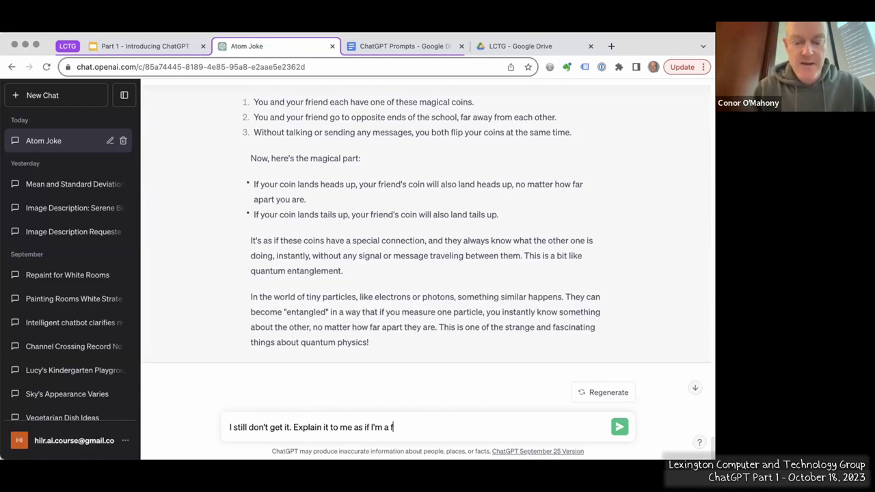
type("ifth grader")
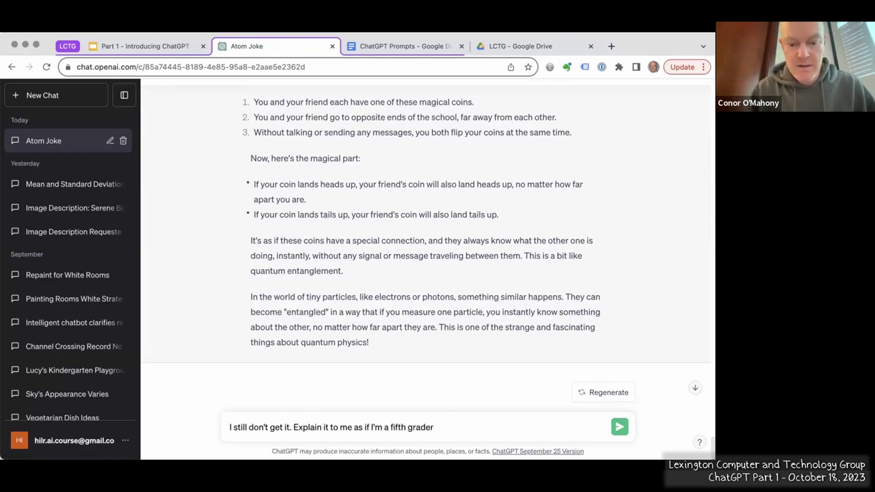
key("Return")
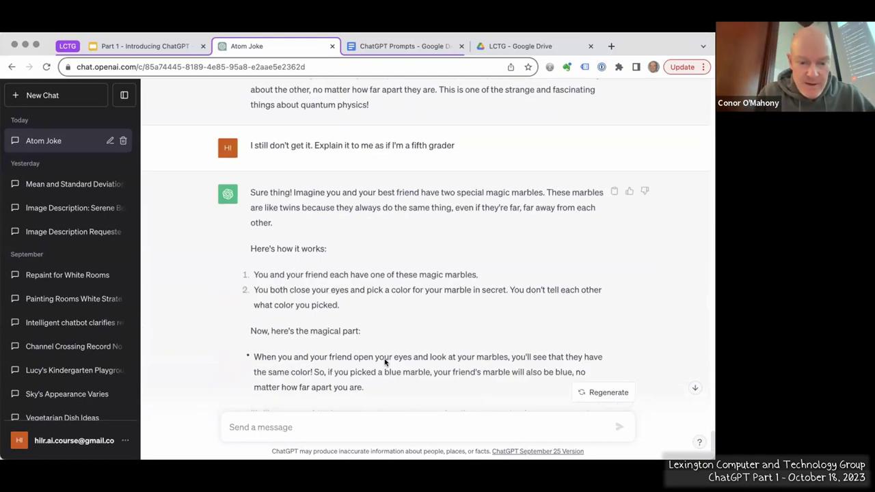
Review the fifth-grader explanation of quantum entanglement and start a new chat.
scroll(385, 359, "up", 2)
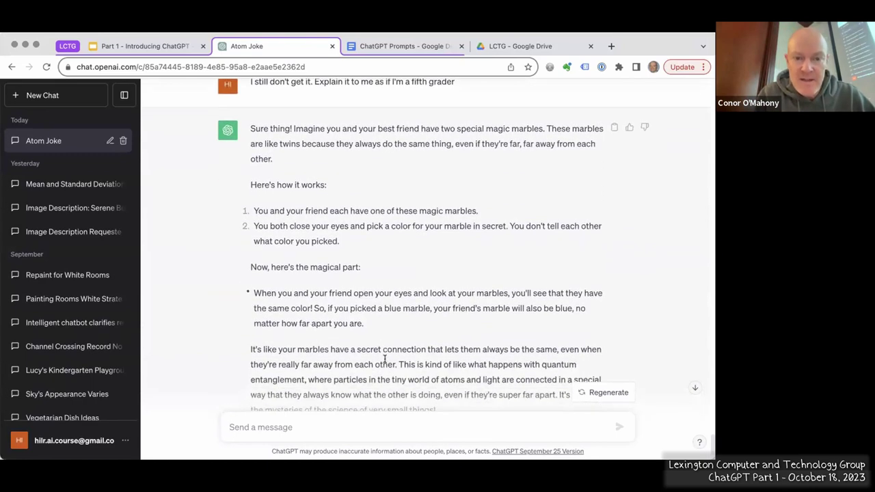
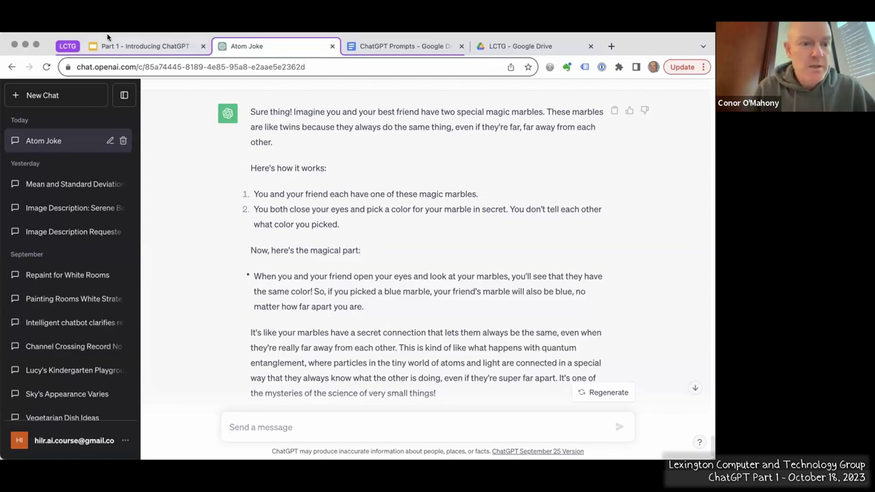
left_click(47, 99)
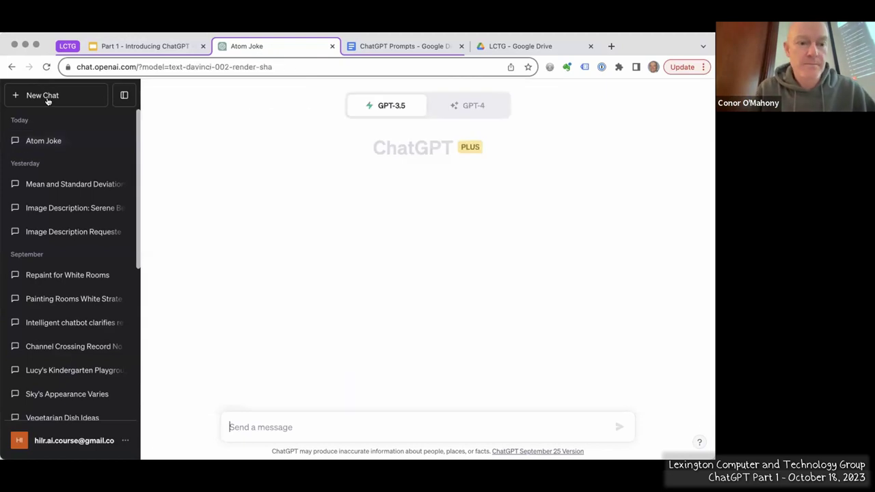
Switch the new chat to GPT-4 and attach the dark bedroom image of a person lying on a bed.
left_click(474, 110)
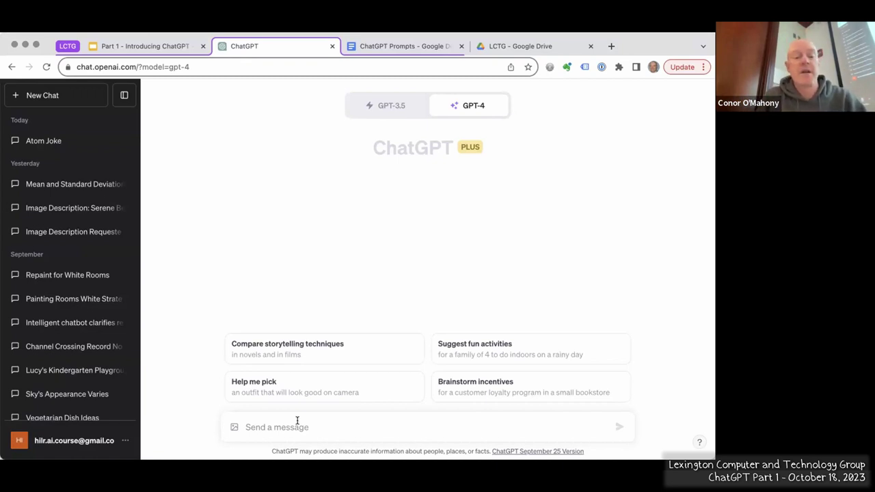
left_click(234, 427)
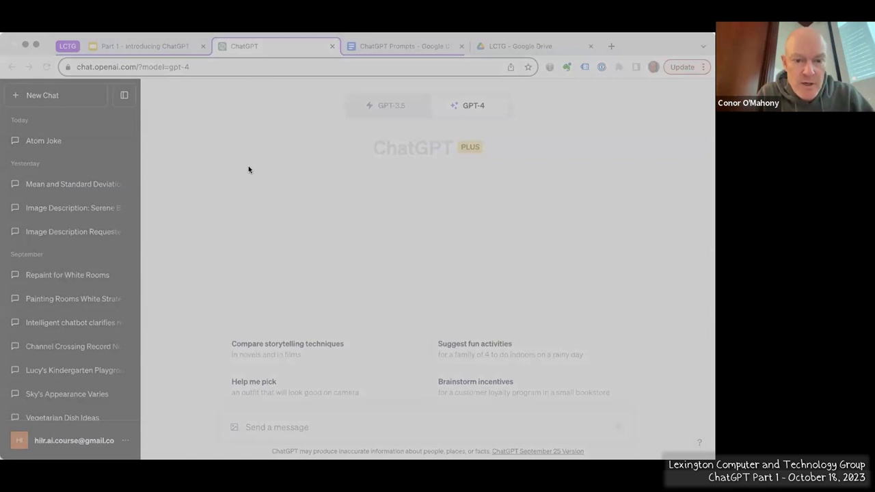
left_click(544, 366)
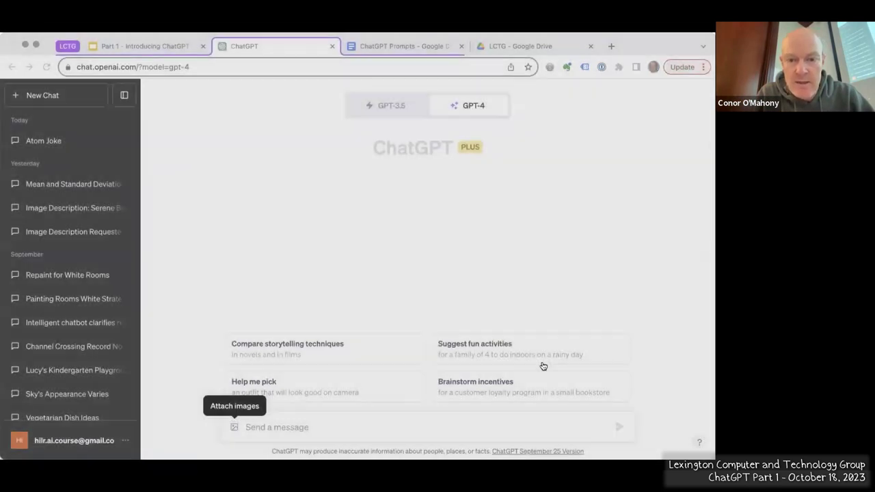
Send the prompt "Describe this image" with the attached bedroom picture.
left_click(270, 428)
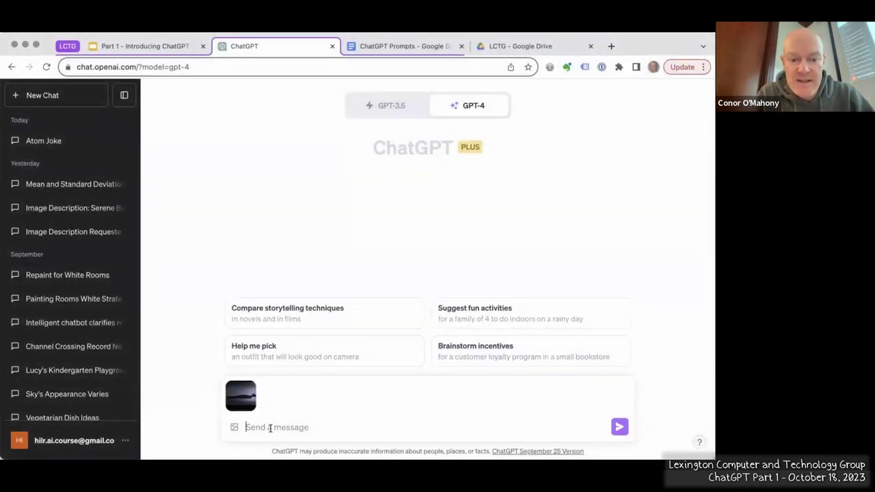
type("Ex")
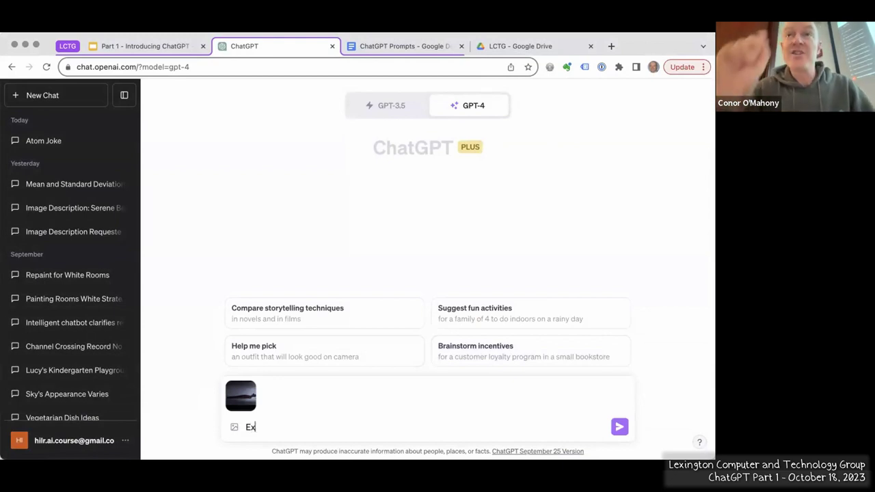
type("plain")
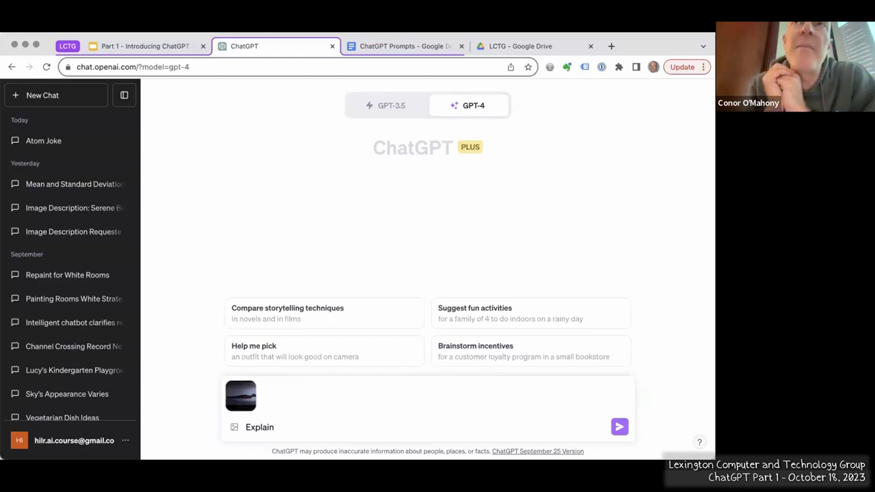
key("BackSpace")
key("BackSpace")
key("BackSpace")
key("BackSpace")
key("BackSpace")
key("BackSpace")
key("BackSpace")
type("Describ")
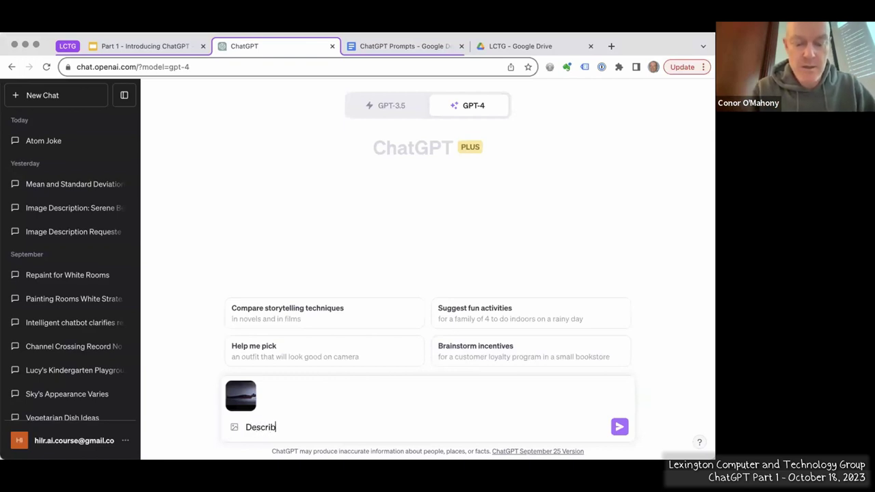
type("e this image")
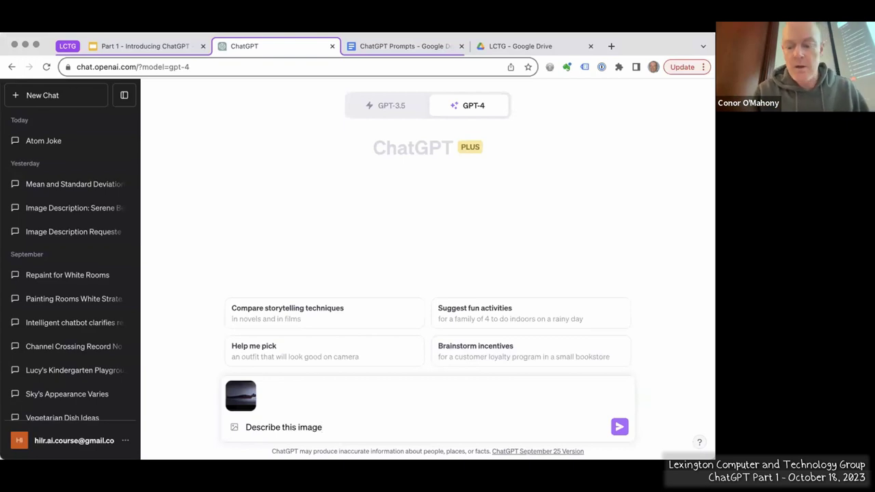
key("Return")
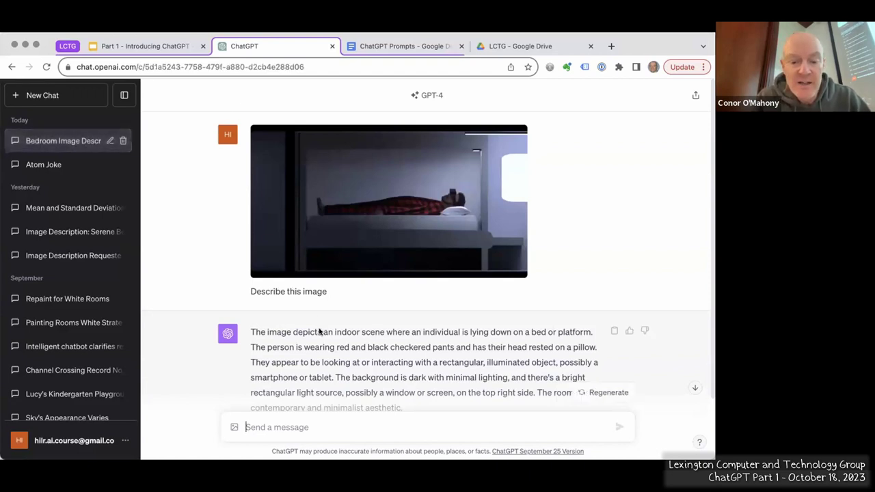
Read the bedroom image description, attach the messages-per-day line graph image and send the prompt "Describe this graph".
scroll(318, 332, "down", 2)
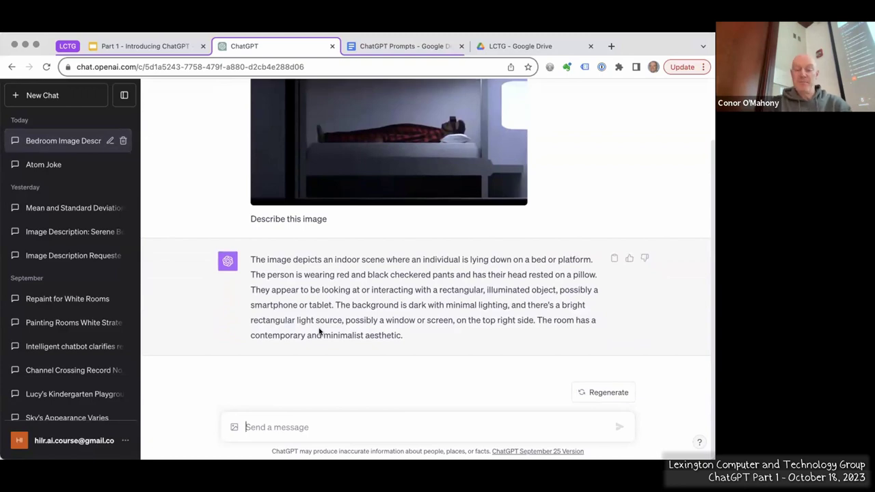
left_click(233, 428)
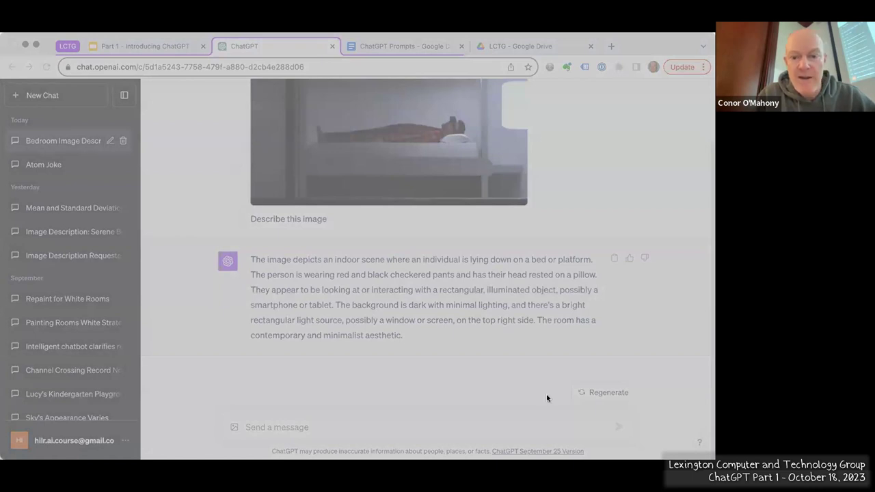
key("Return")
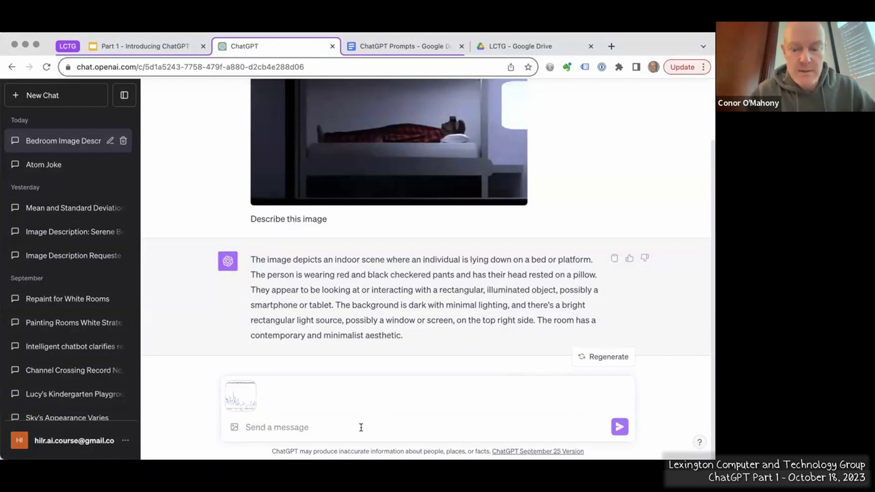
type("Describ")
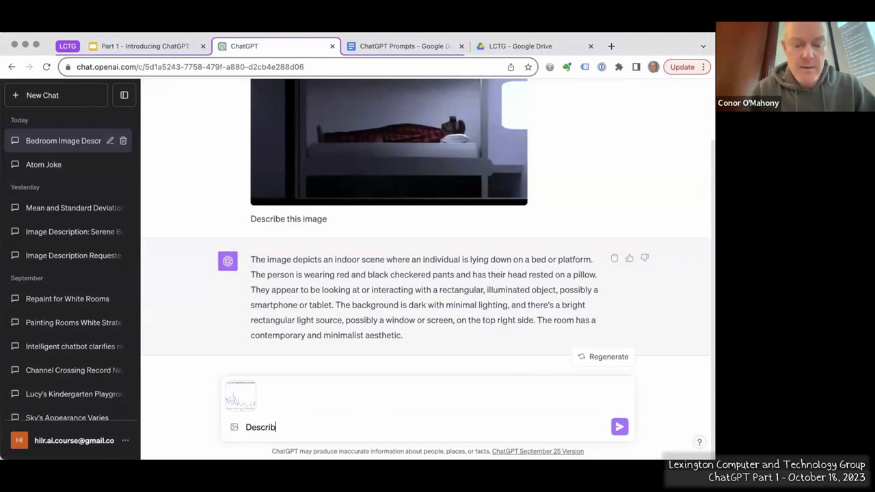
type("e this graph")
key("Return")
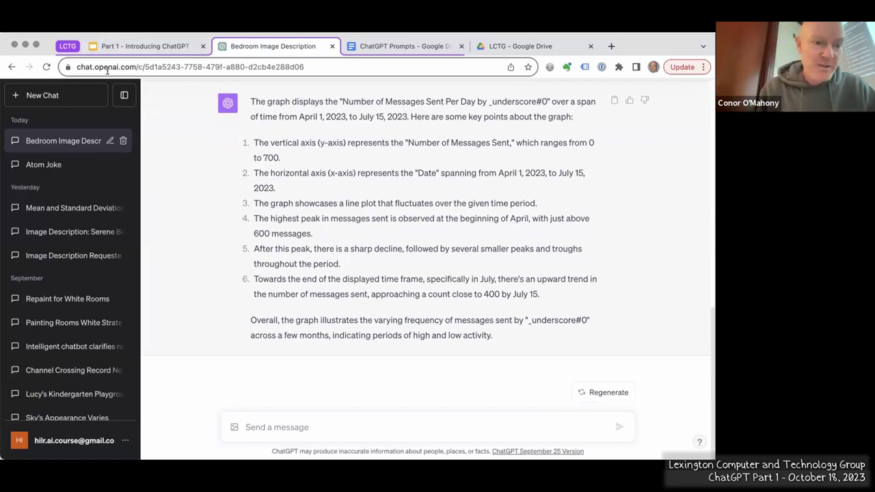
Start a new GPT-4 chat, attach the messages-per-day line graph image and send the prompt "Describe this image".
left_click(43, 95)
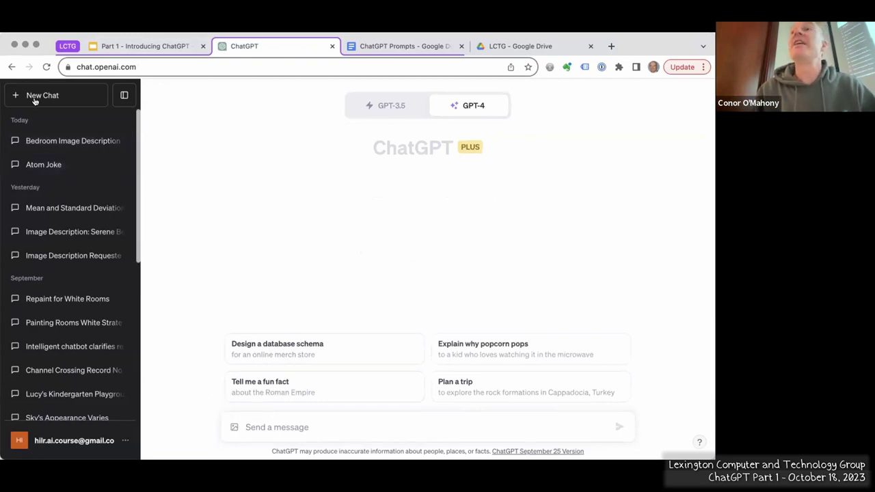
left_click(232, 426)
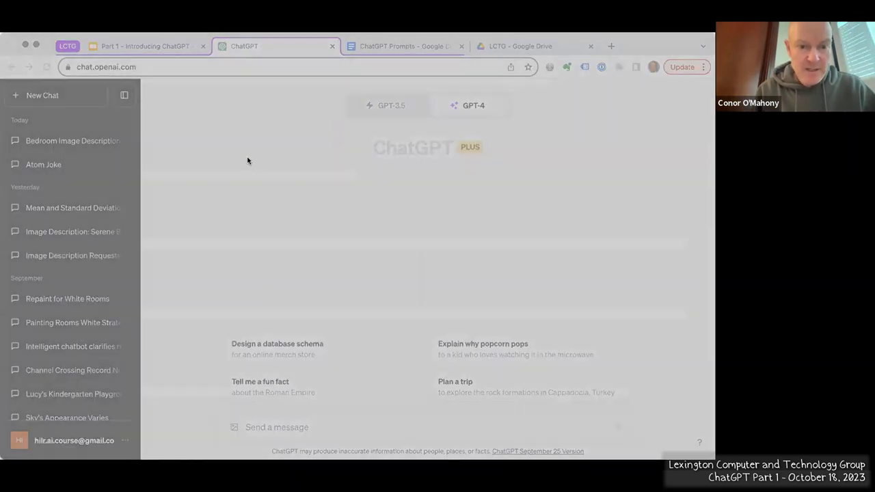
left_click(534, 358)
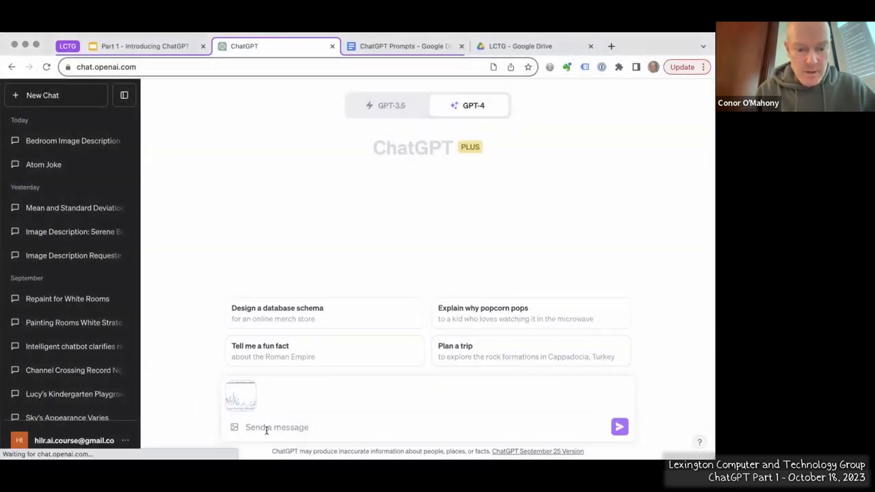
type("Describe this image")
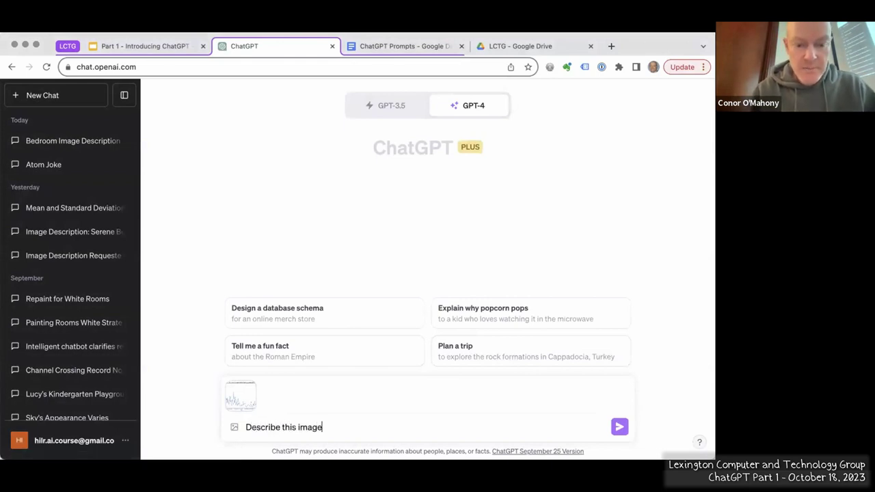
key("Return")
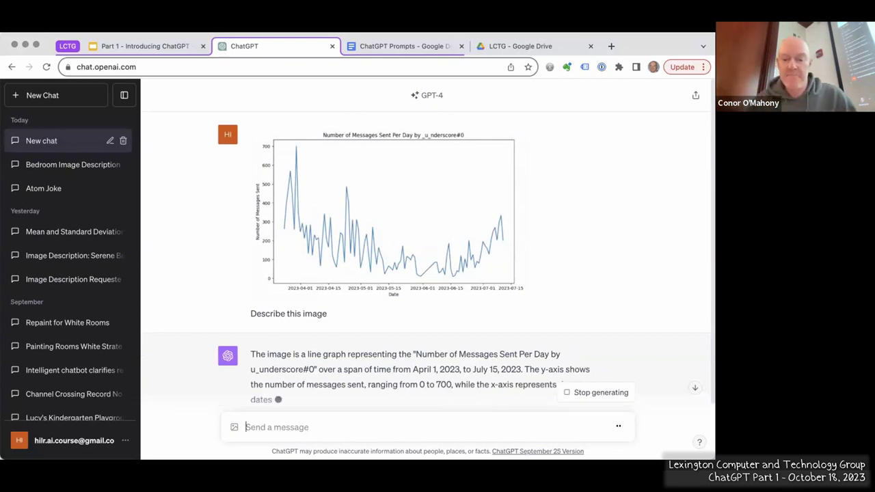
Switch to the "Part 1 - Introducing ChatGPT" presentation in Google Slides and look through the slides following the ChatGPT Demonstration slide.
left_click(154, 45)
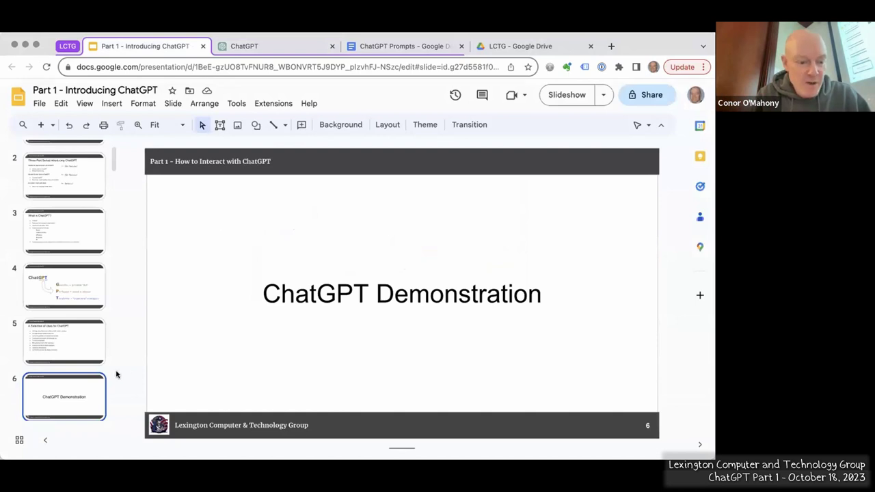
scroll(85, 373, "down", 10)
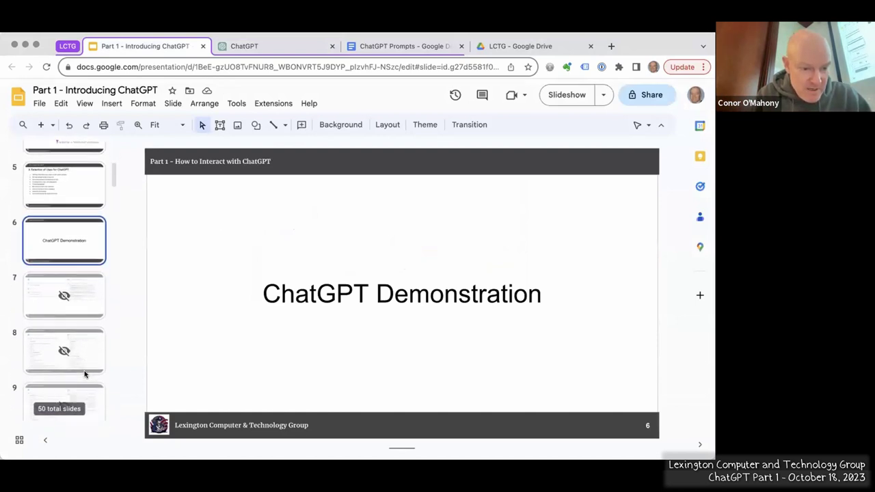